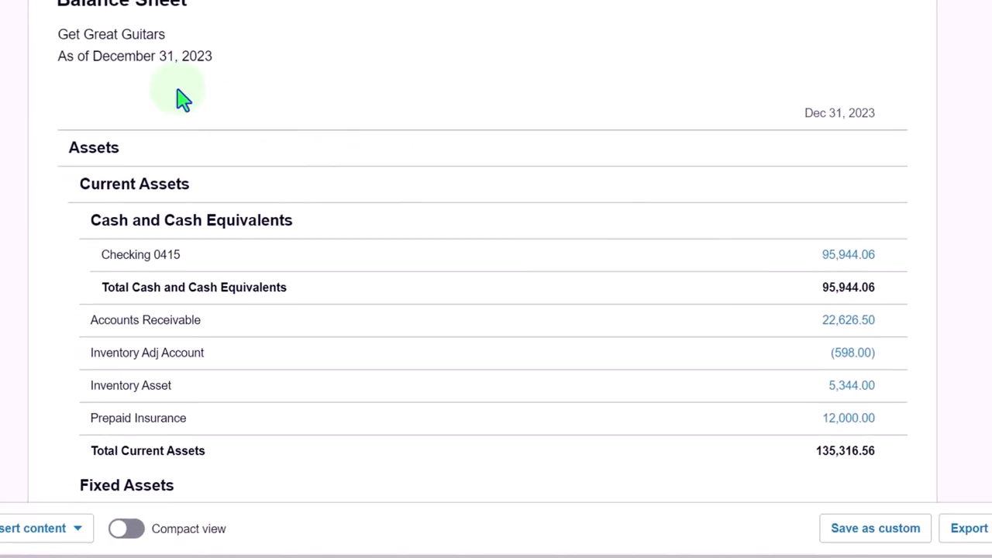
- Return to the Get Great Guitars dashboard and open the list of bank accounts
click(62, 7)
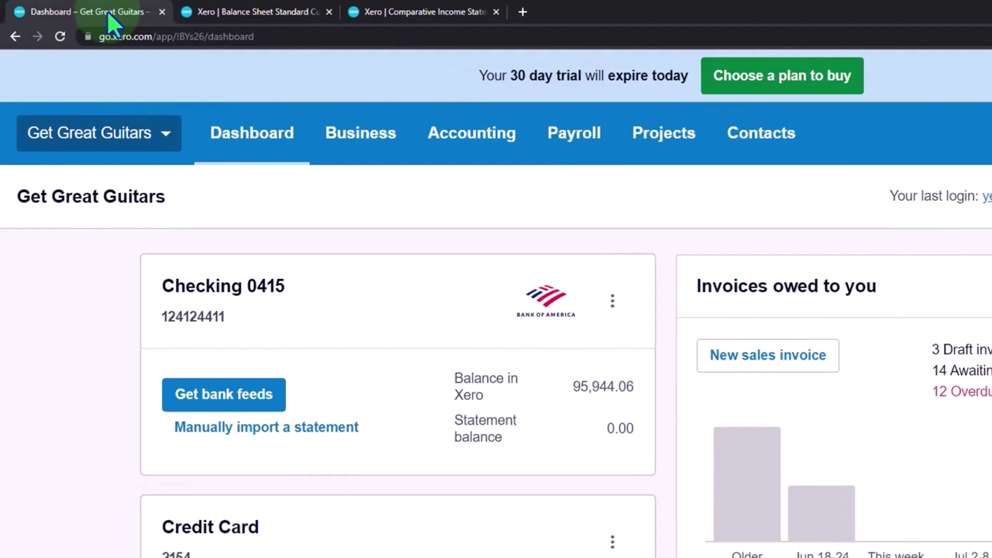
click(511, 135)
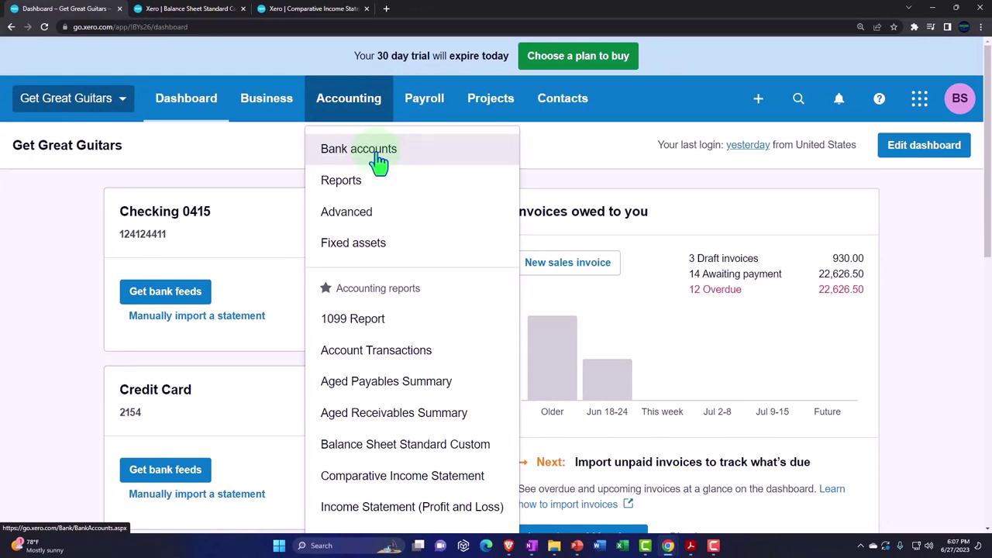
click(378, 155)
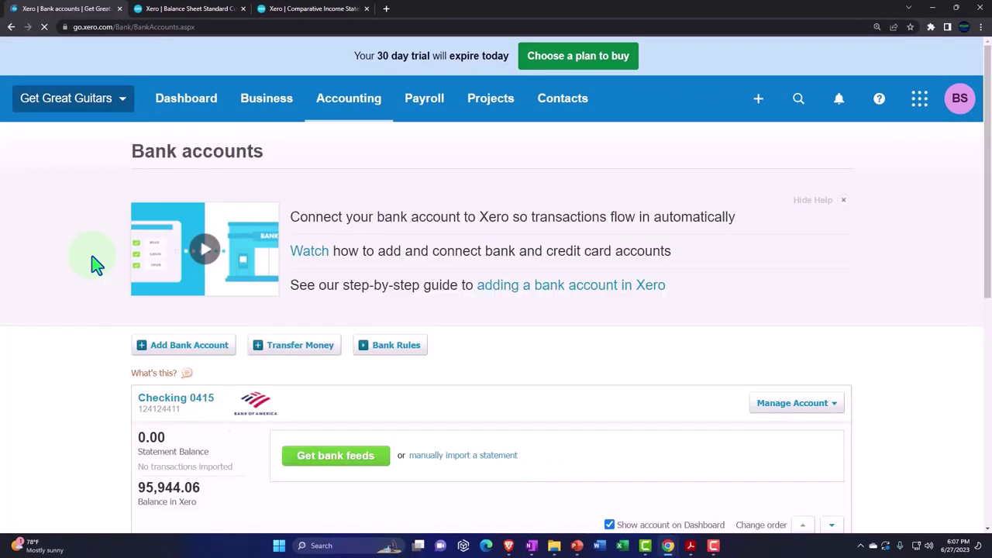
scroll(97, 264, down, 2)
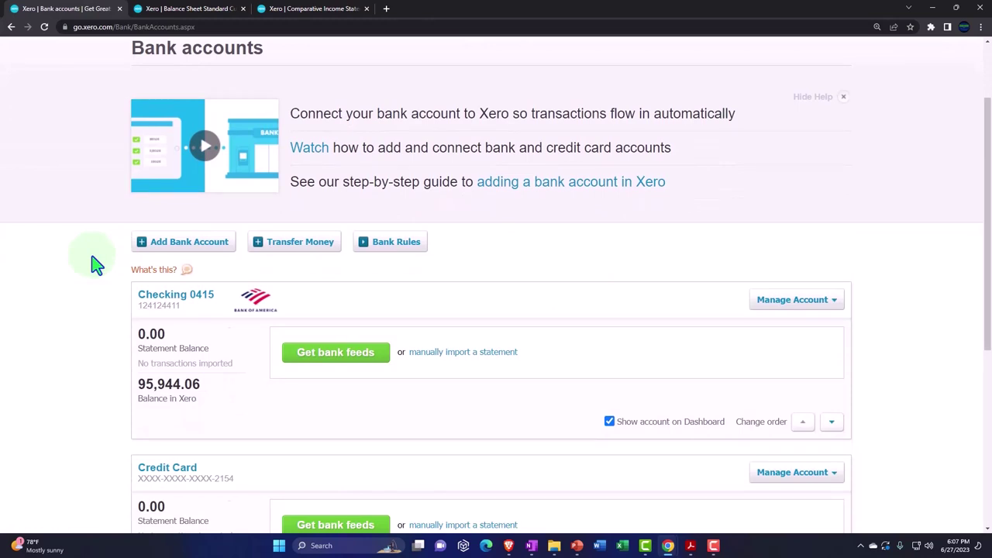
scroll(96, 264, down, 1)
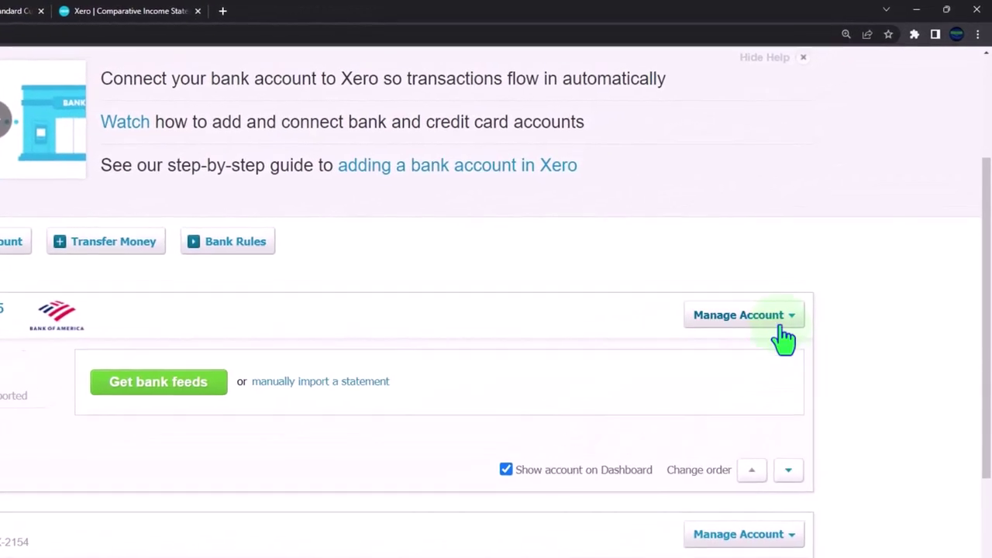
- Open the reconciliation page of the Bank of America checking account
click(792, 302)
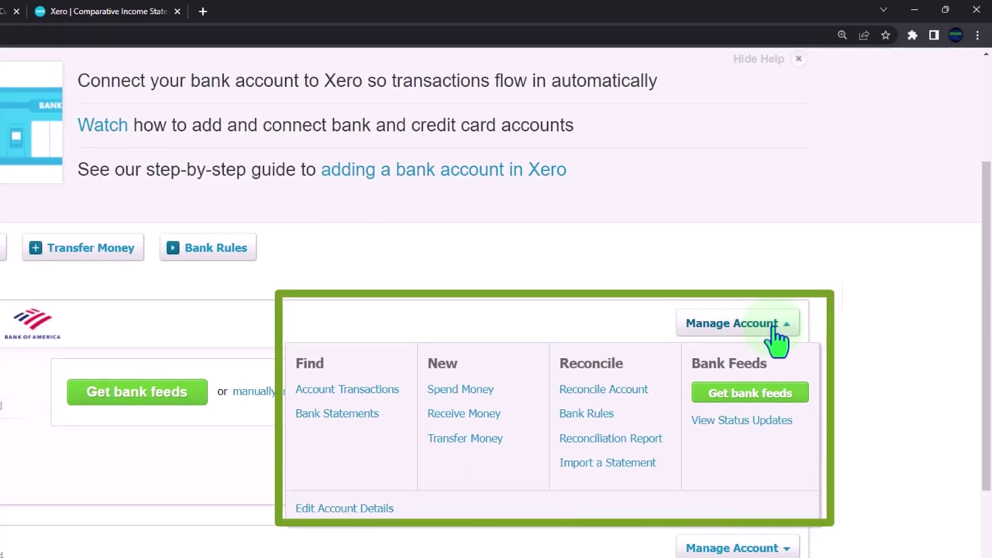
click(629, 391)
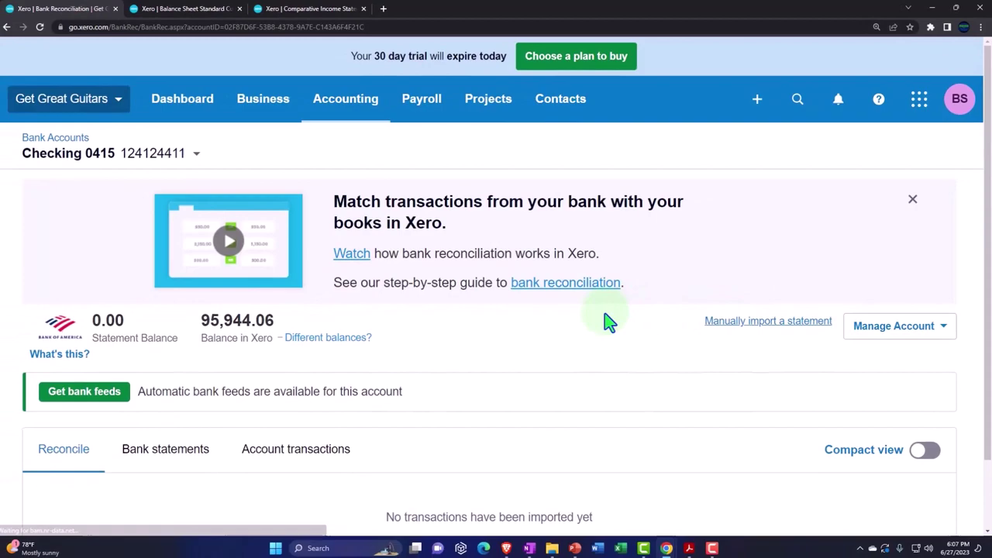
scroll(607, 316, down, 1)
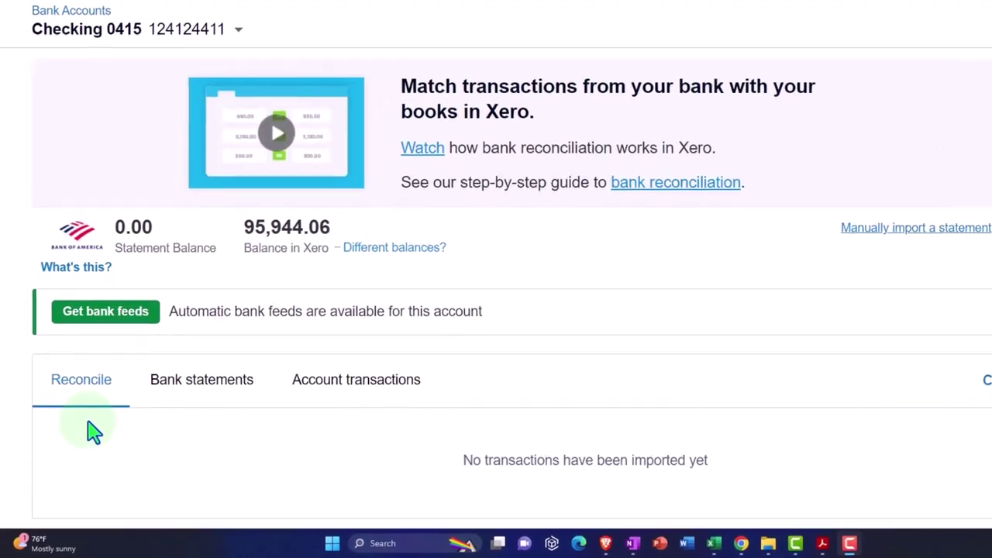
- Review the checking account's bank statement lines and account transactions, examining the reconciliation status of each transaction
click(233, 352)
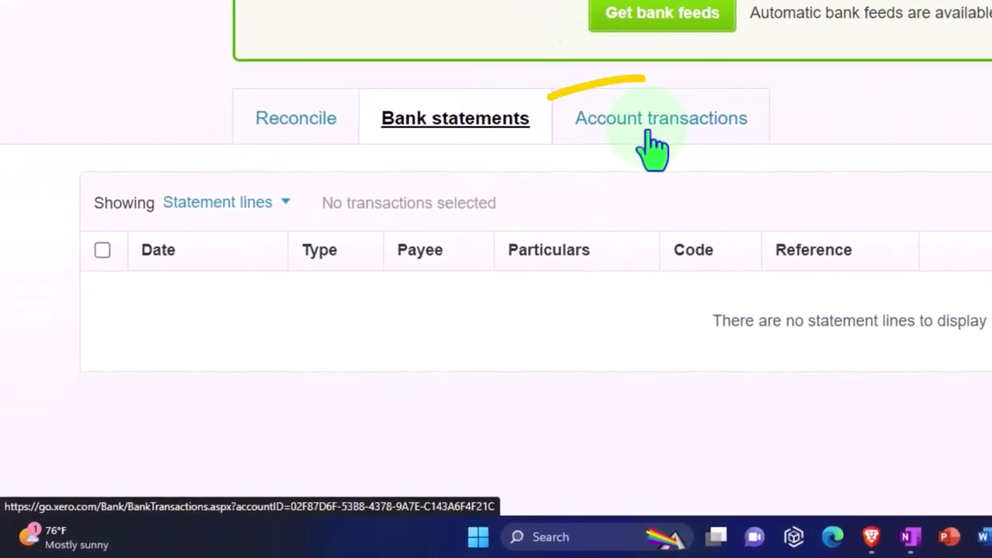
click(647, 133)
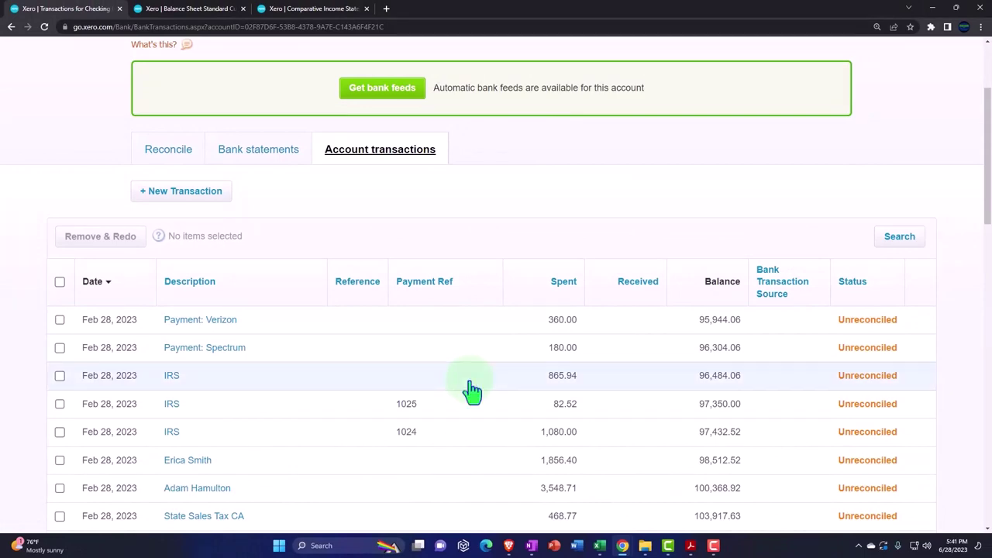
scroll(472, 391, down, 1)
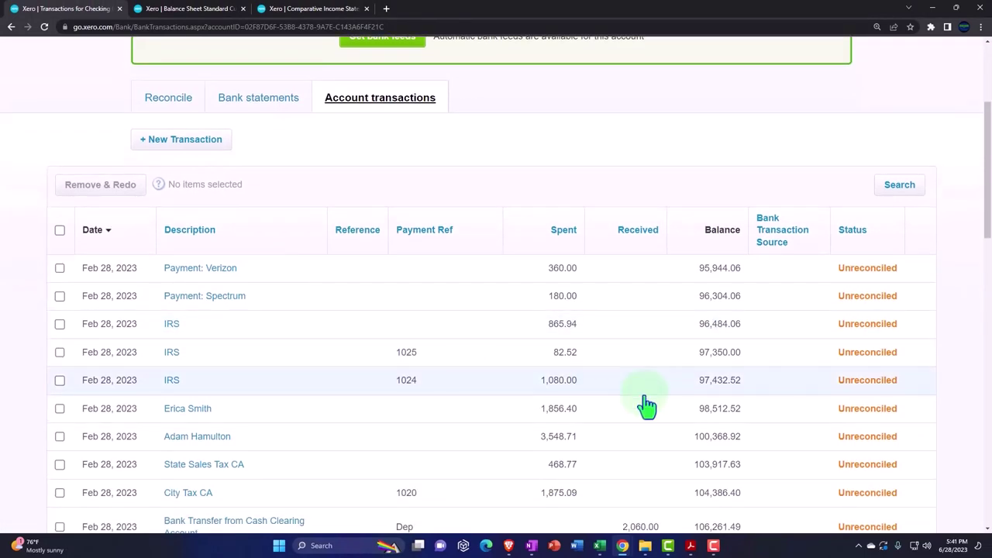
mouse_move(855, 364)
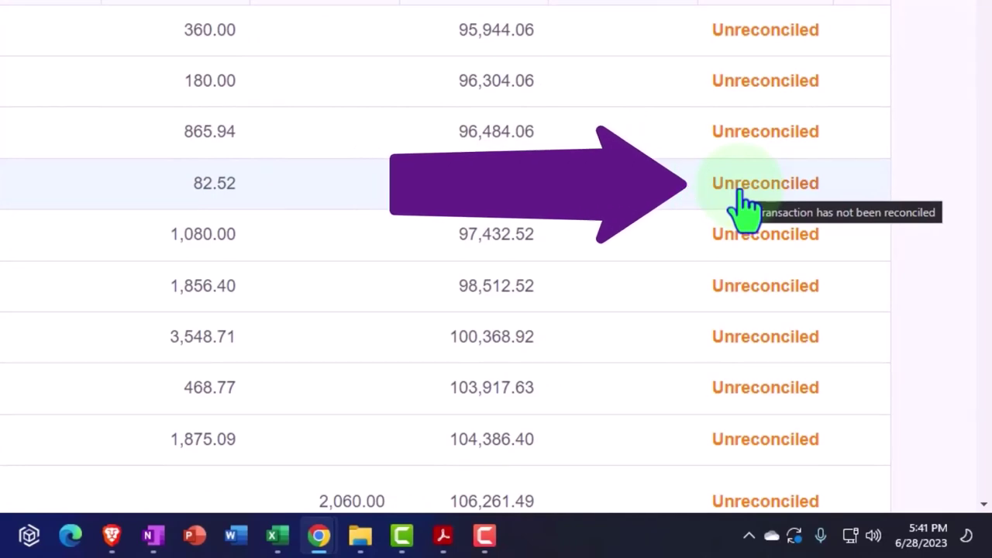
scroll(744, 205, up, 5)
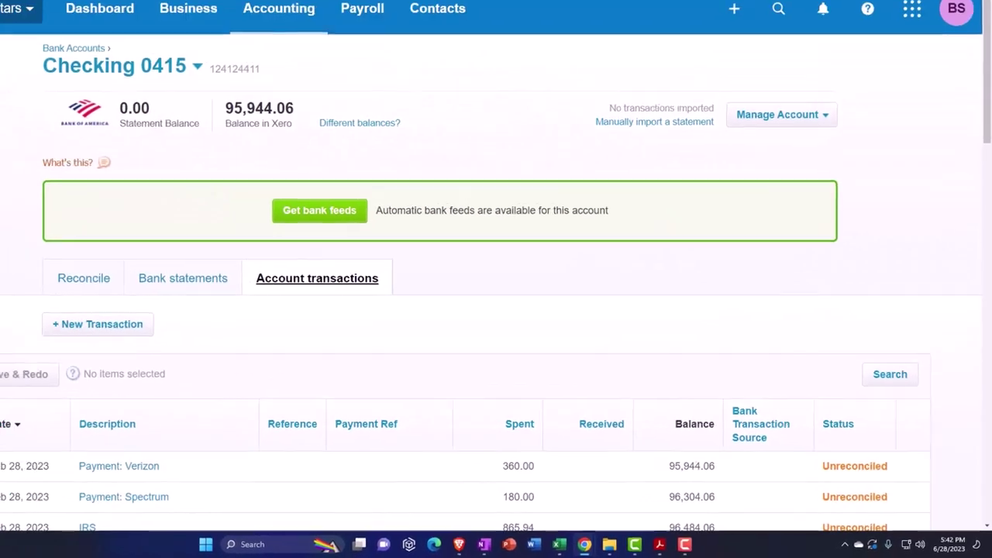
- Duplicate the browser page showing the Comparative Income Statement
click(302, 4)
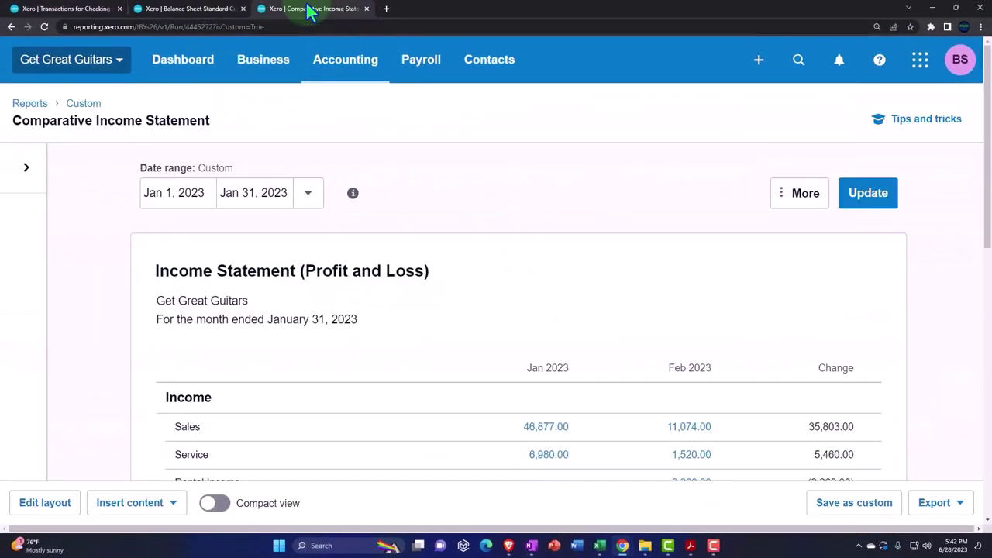
right_click(308, 6)
click(343, 76)
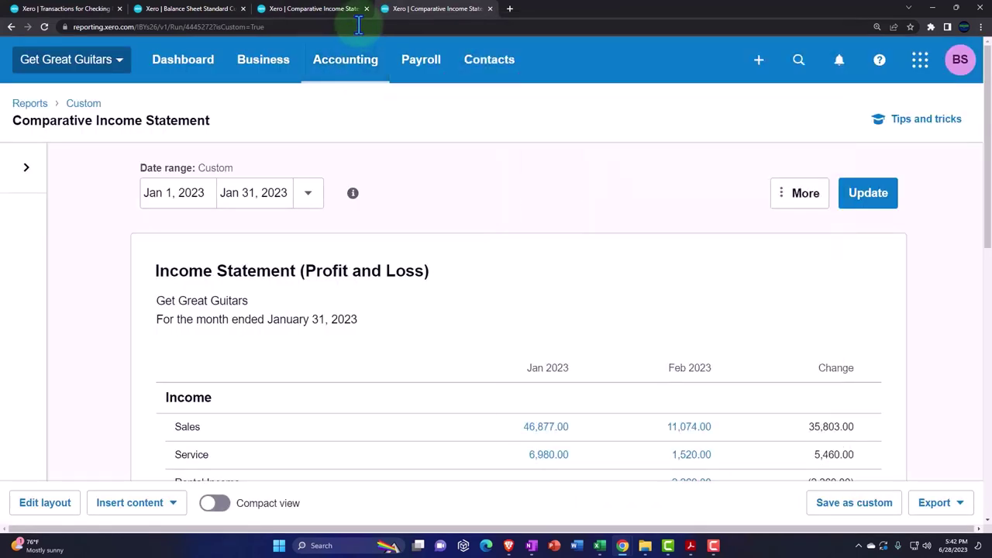
- Find the Bank Reconciliation report by searching the reports for "bank r" and open it
click(362, 71)
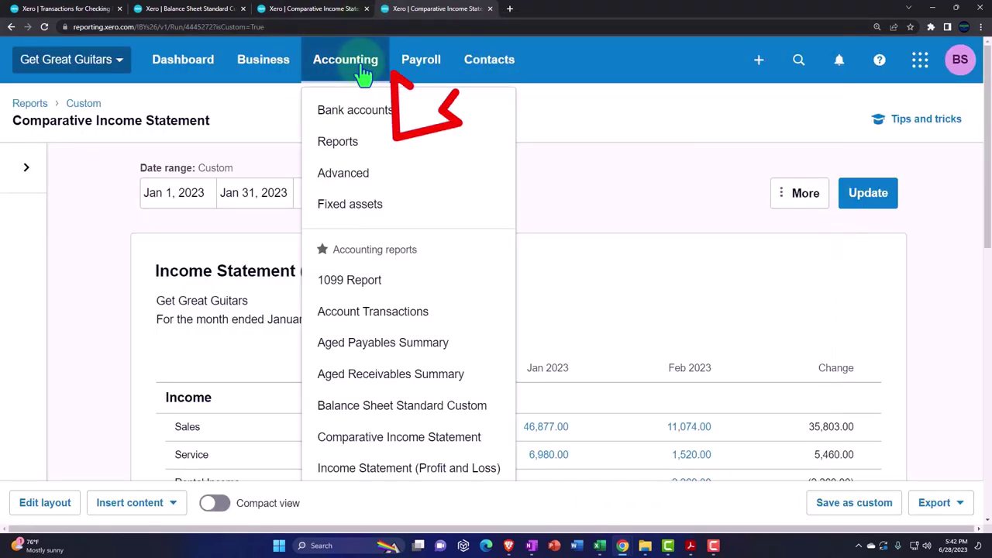
click(359, 151)
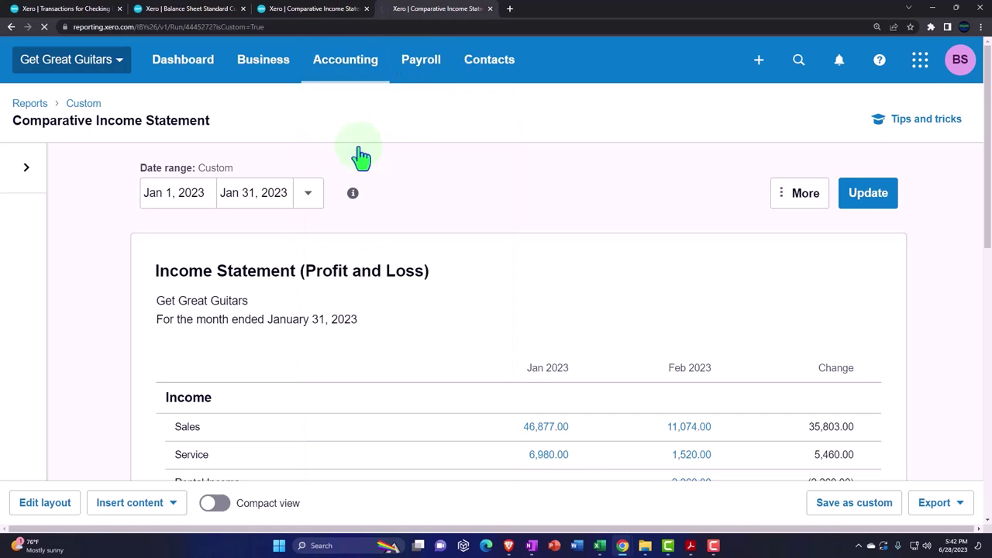
click(729, 110)
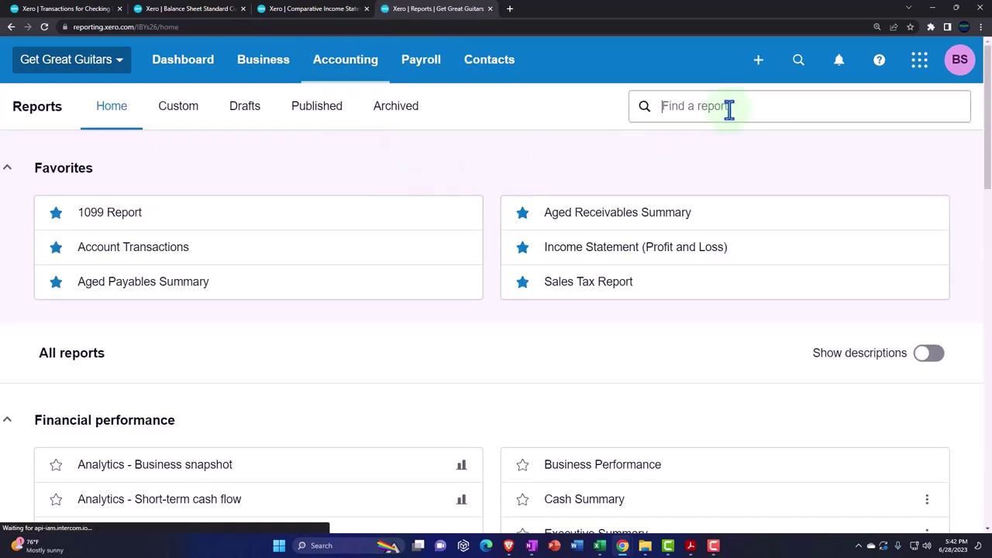
text(bank)
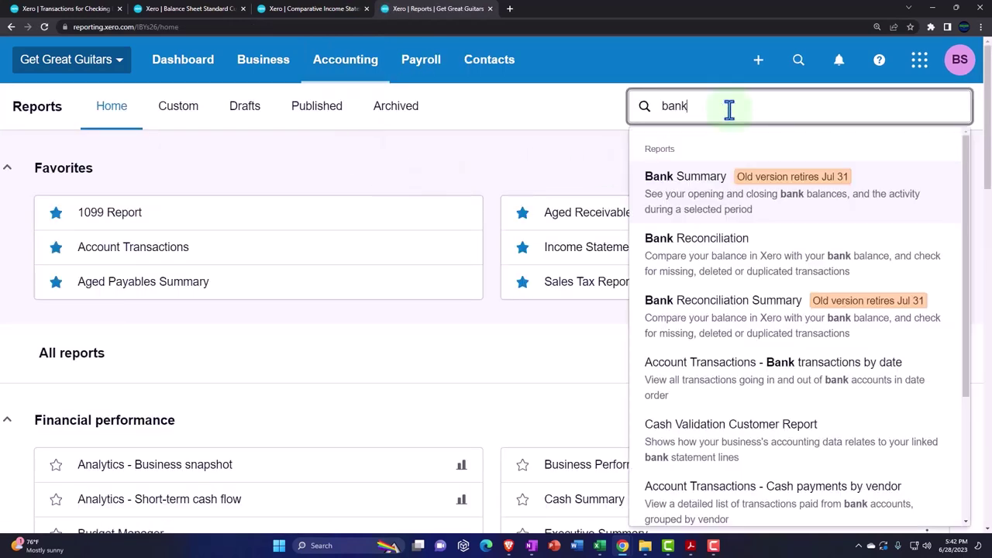
text( r)
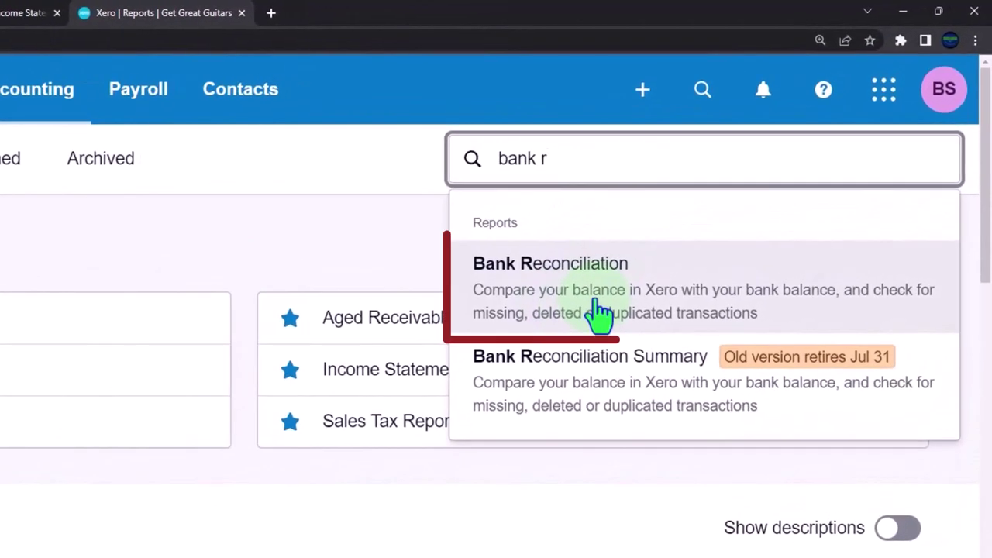
click(603, 310)
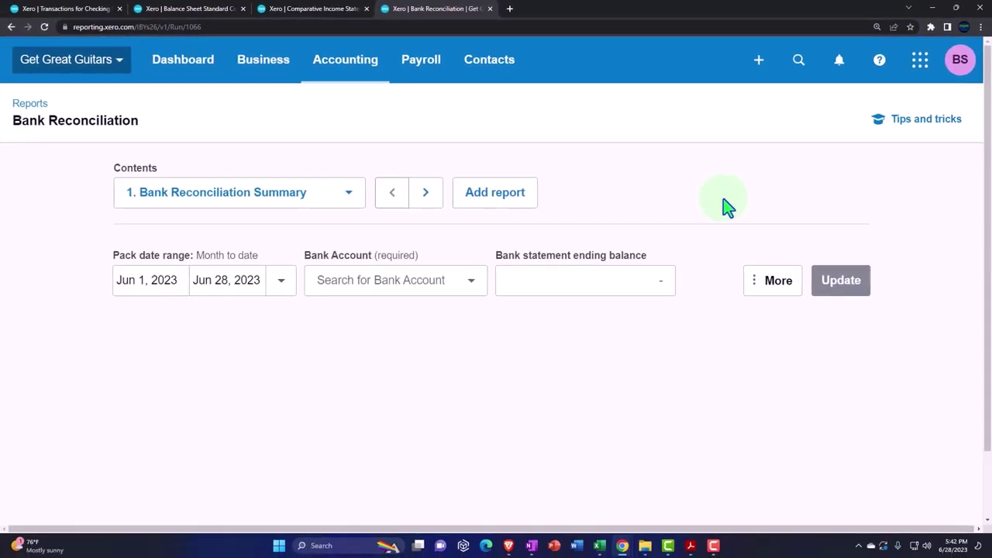
- Start a custom date range for the Bank Reconciliation report with January 1, 2023 as the start date
scroll(723, 198, down, 1)
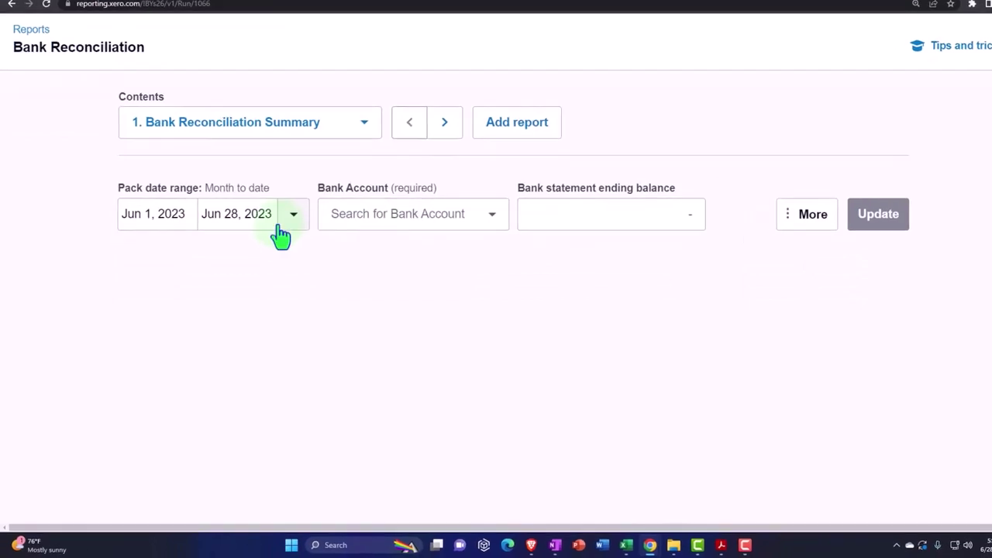
click(322, 186)
scroll(383, 378, down, 2)
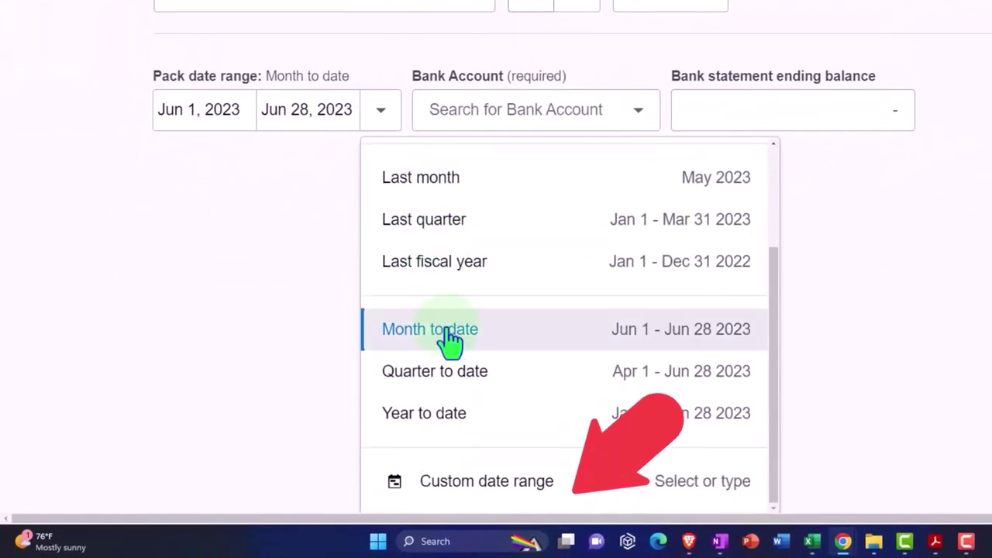
click(467, 483)
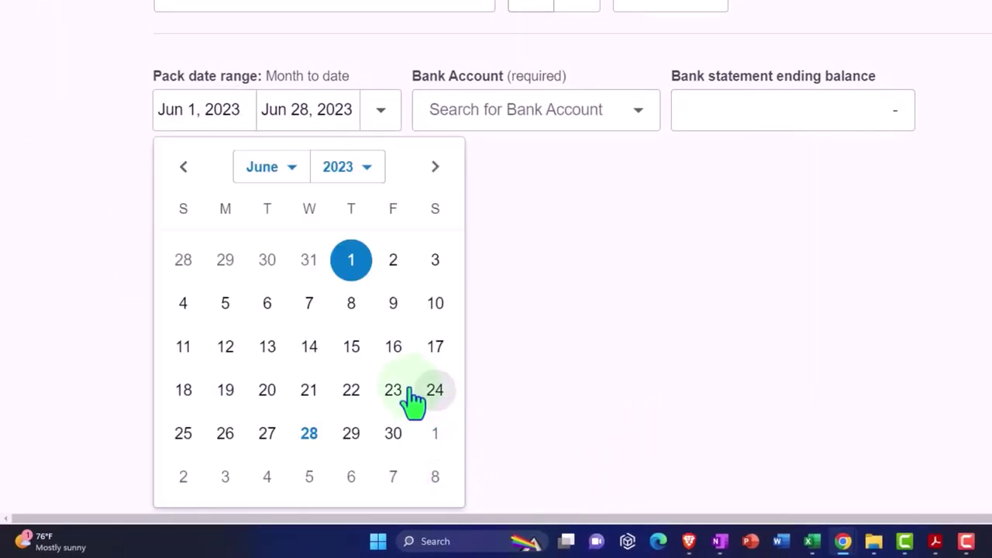
click(301, 184)
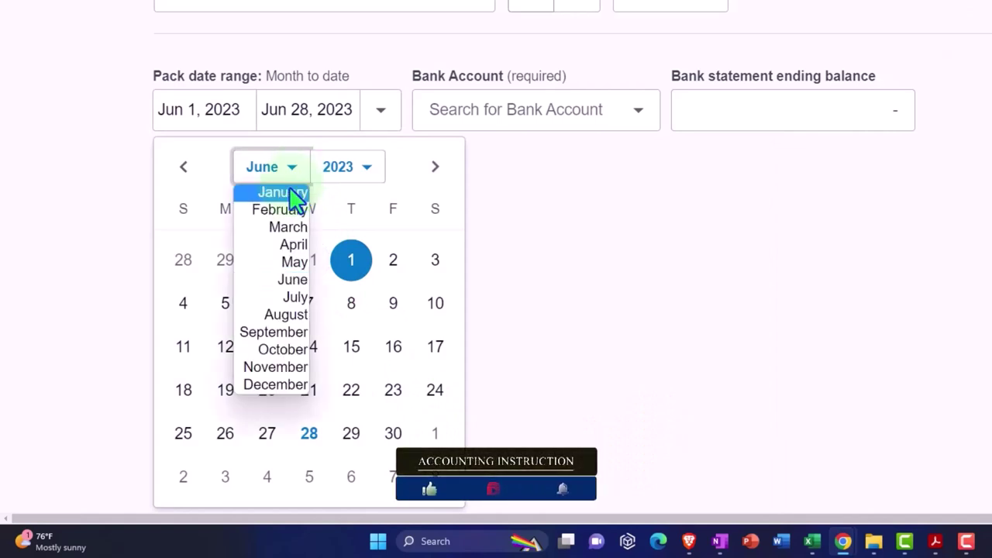
click(294, 192)
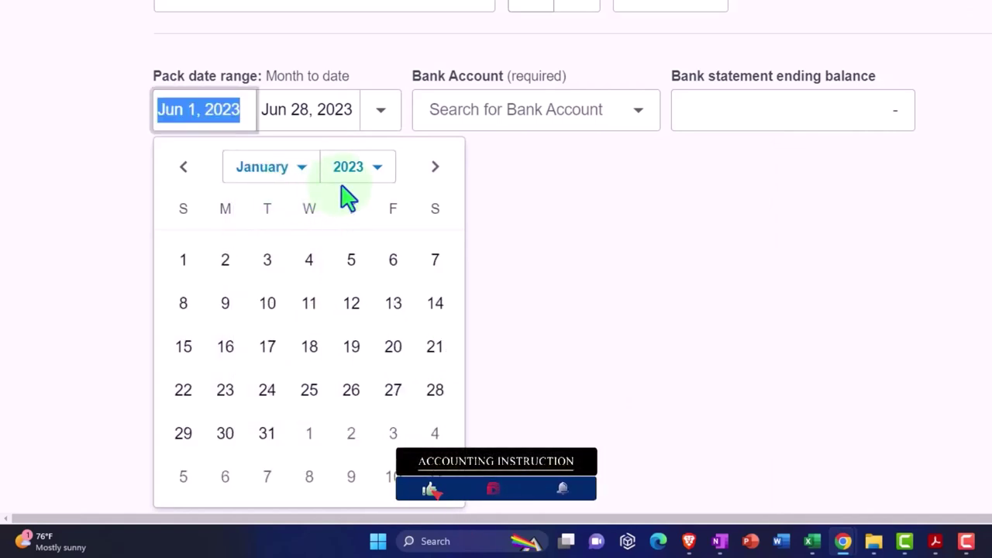
click(194, 267)
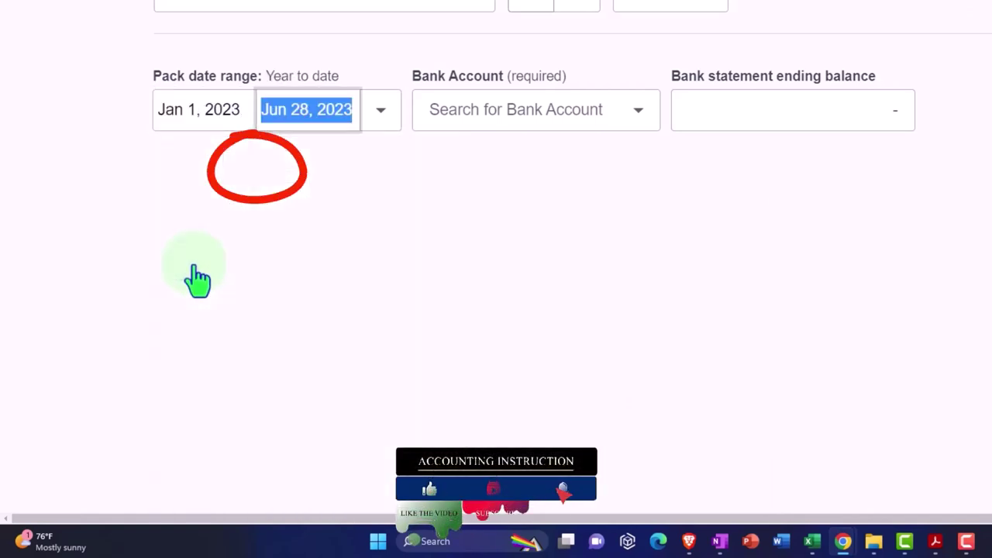
- Set the report's end date to January 31, 2023 and choose the 1100 Checking account as its bank account
click(391, 172)
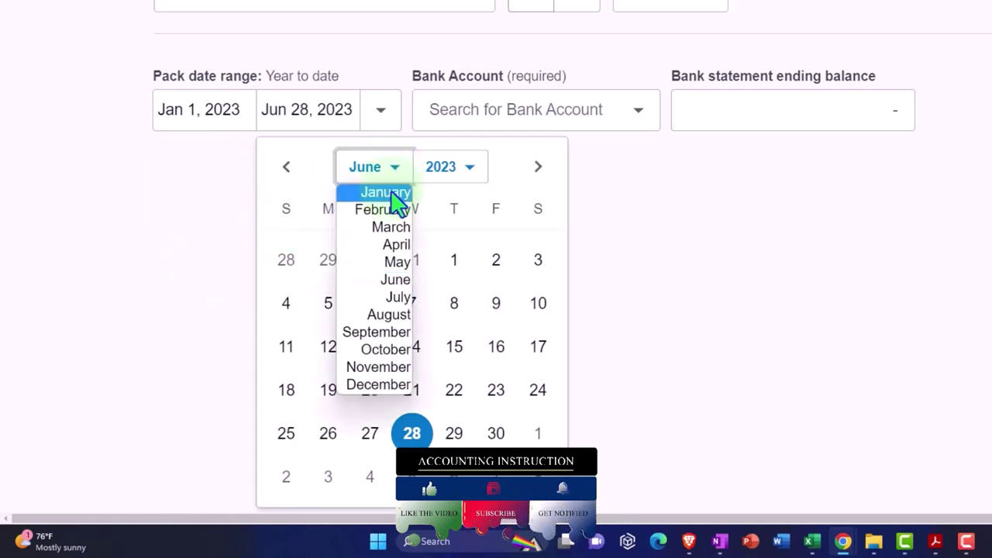
click(391, 193)
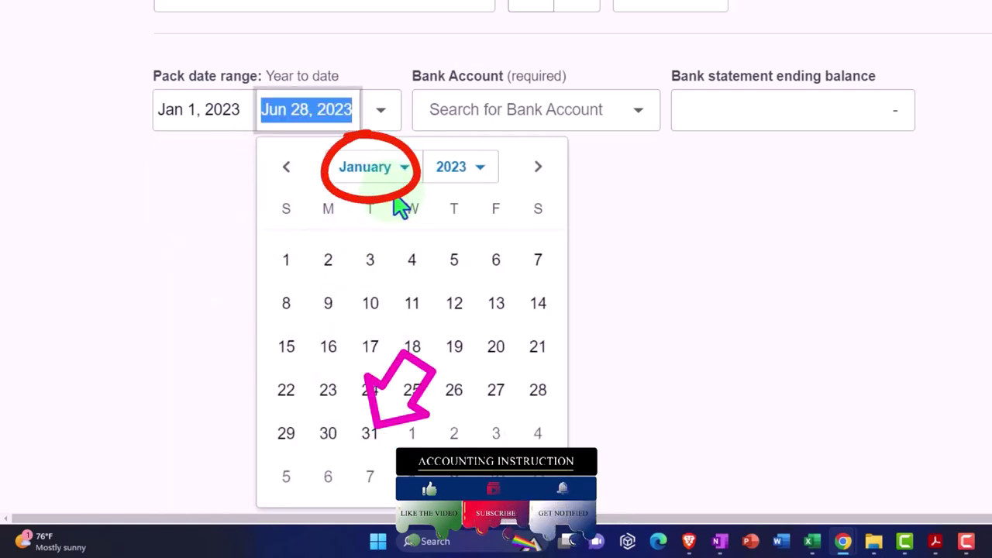
click(377, 451)
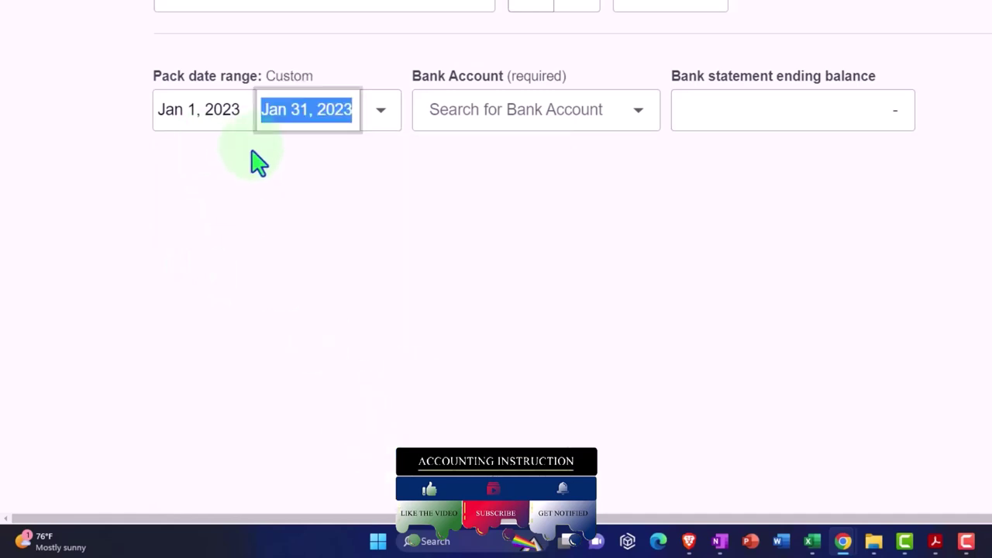
click(634, 111)
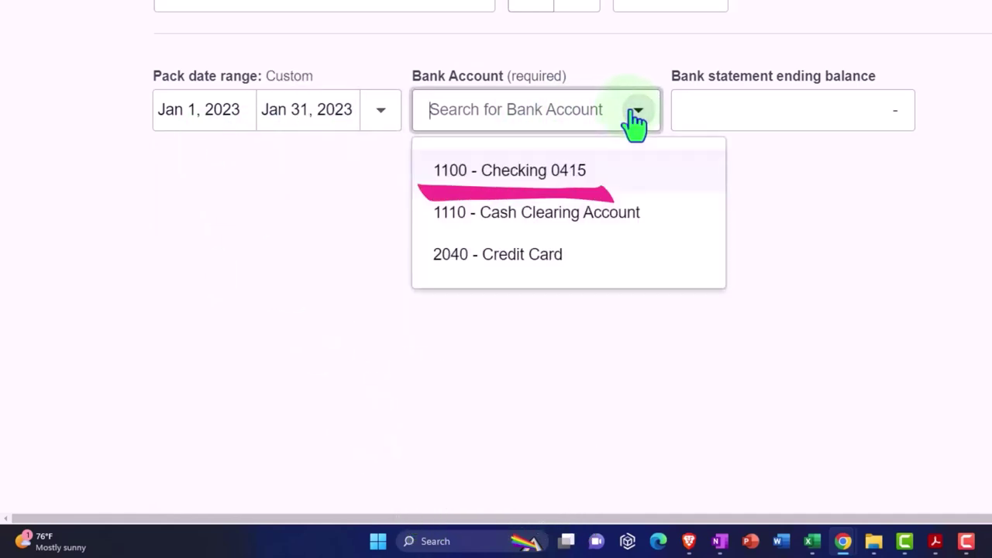
click(540, 167)
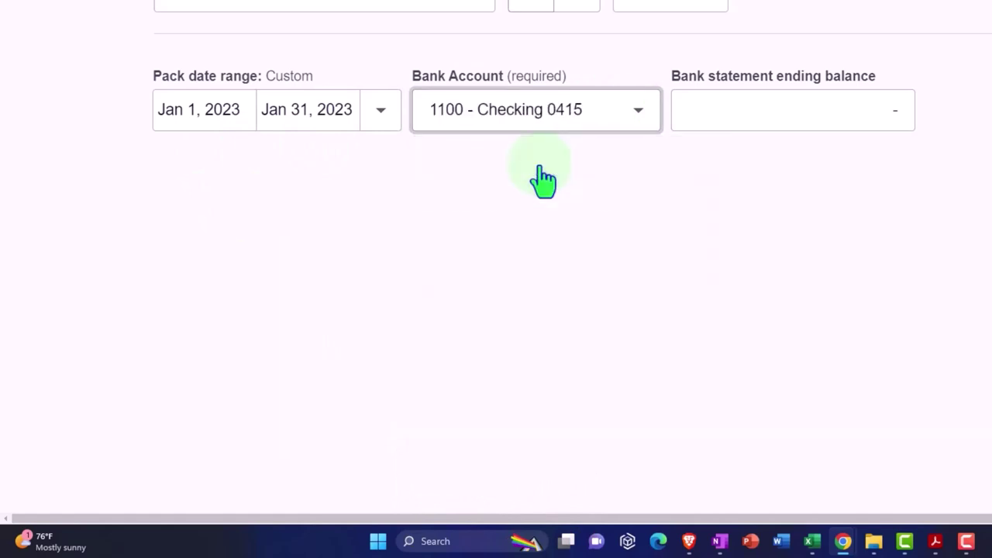
- Enter the January 31 balance from the Acrobat bank statement, 61241.85, as the bank statement ending balance and update the report
click(770, 116)
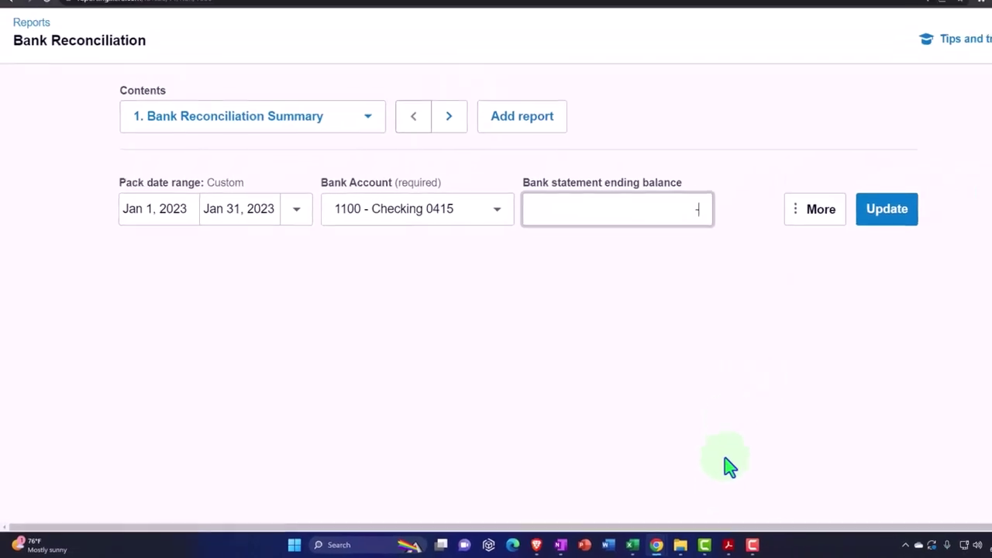
click(728, 544)
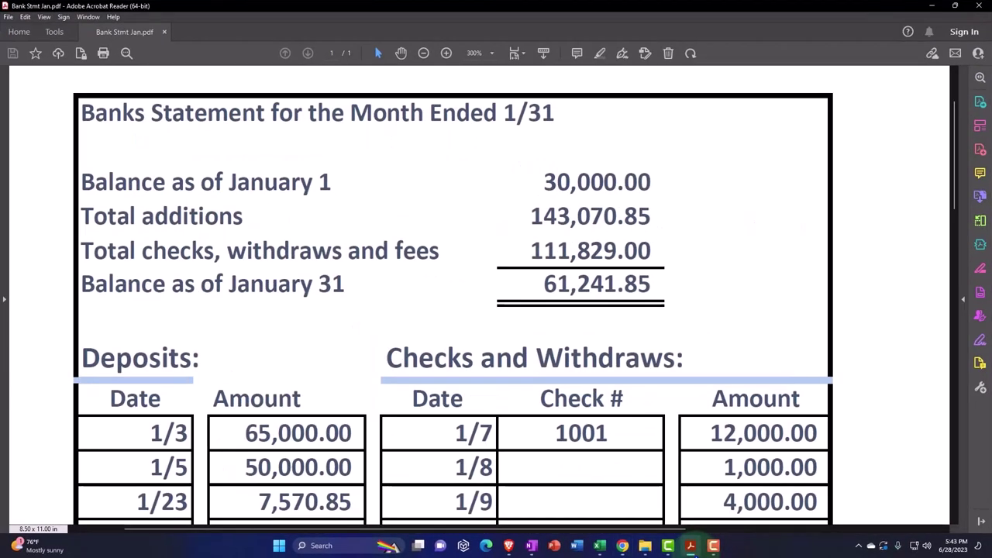
mouse_move(594, 231)
mouse_down()
mouse_move(513, 281)
mouse_move(658, 252)
mouse_up()
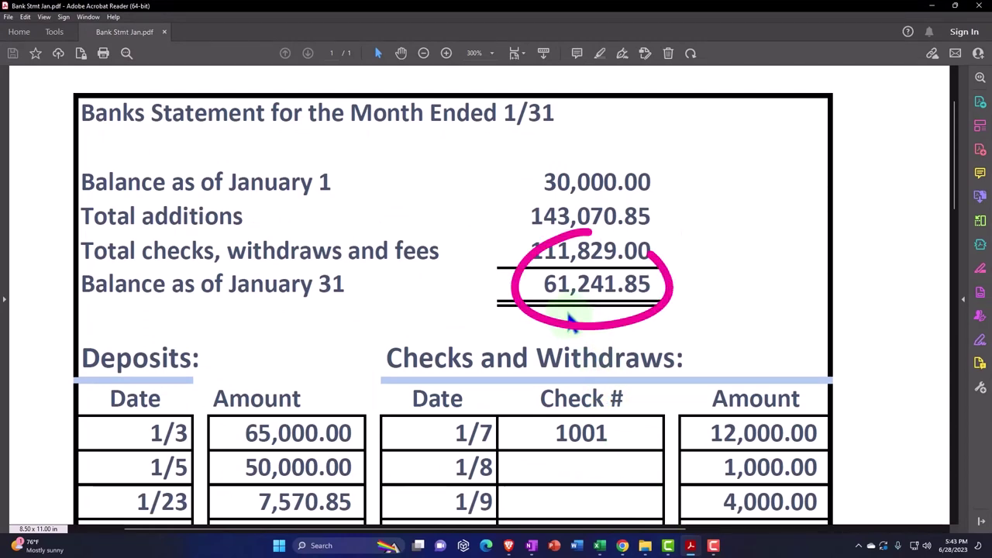
key(alt+Tab)
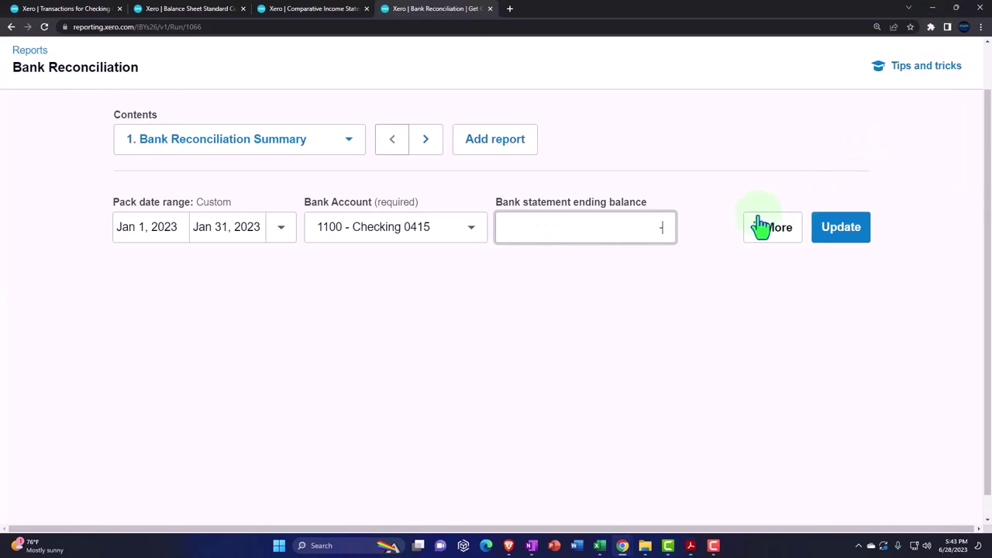
text(6124)
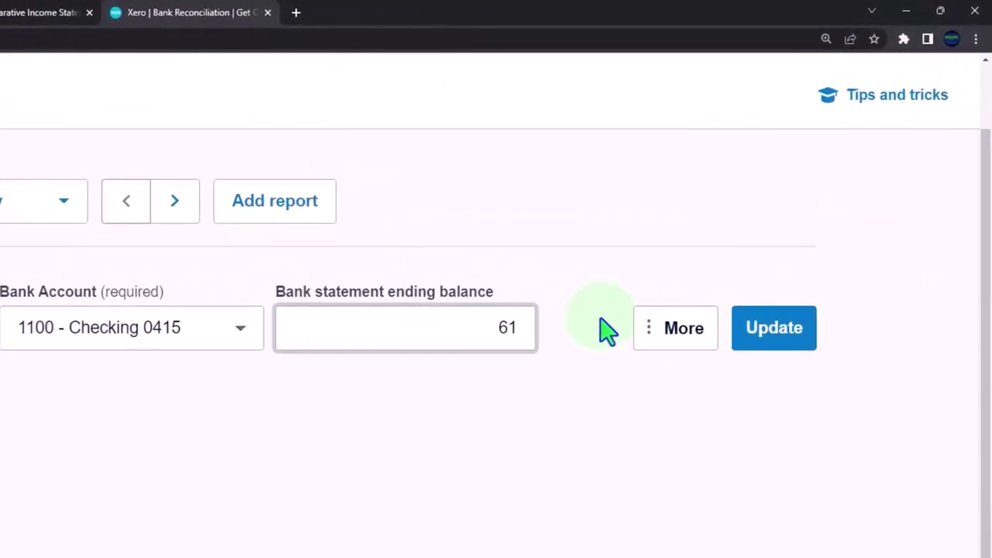
text(1.85)
key(Tab)
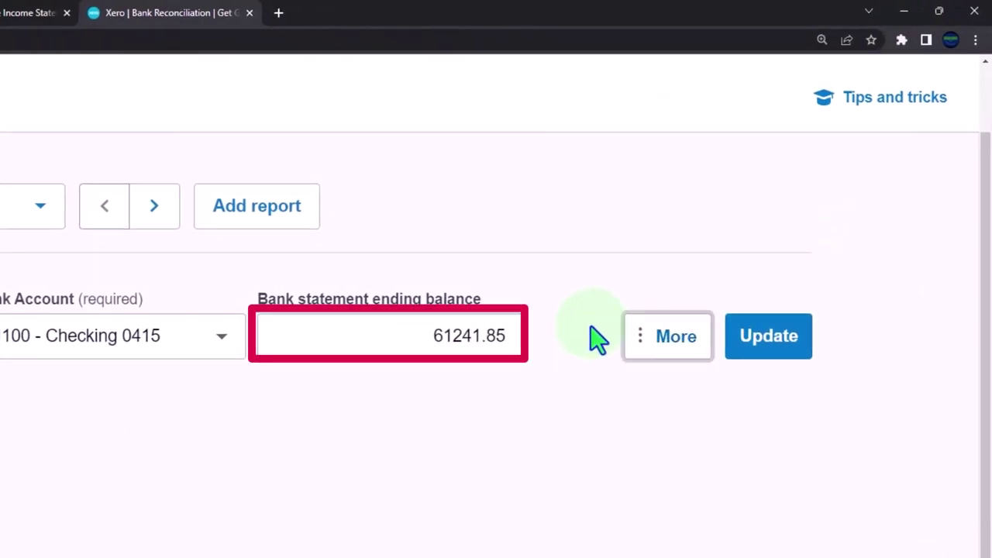
click(767, 343)
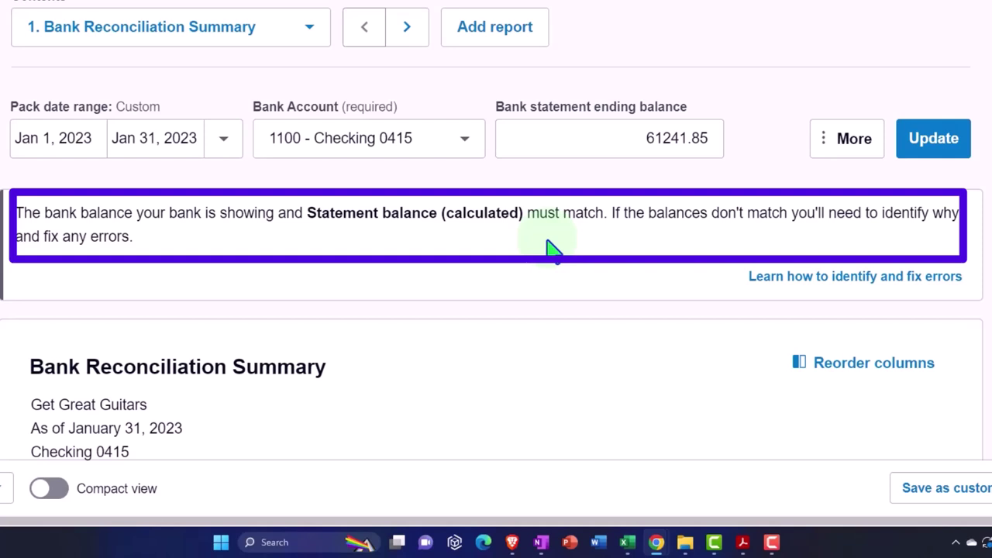
- Examine the Totals Summary section of the updated Bank Reconciliation Summary
scroll(552, 248, down, 1)
scroll(552, 248, down, 1)
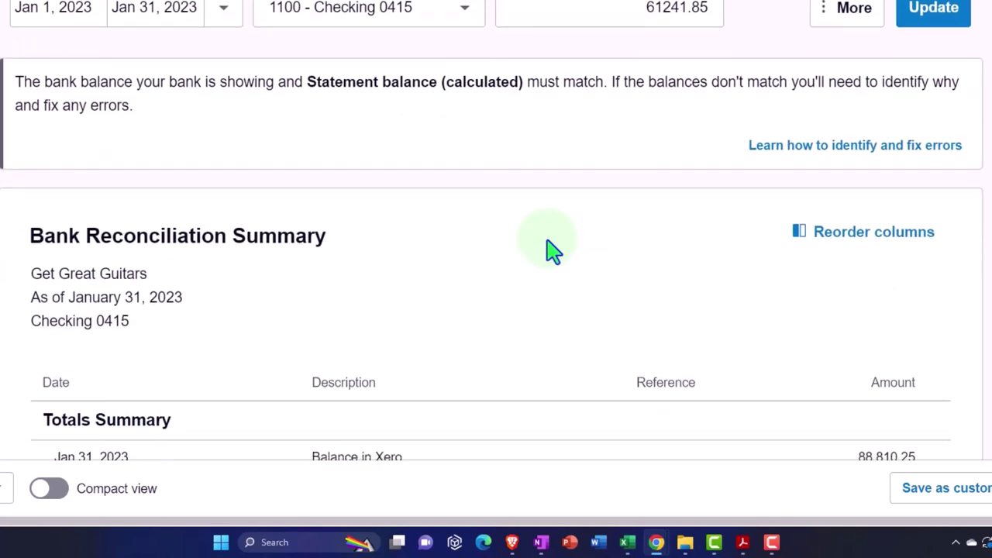
scroll(551, 250, down, 1)
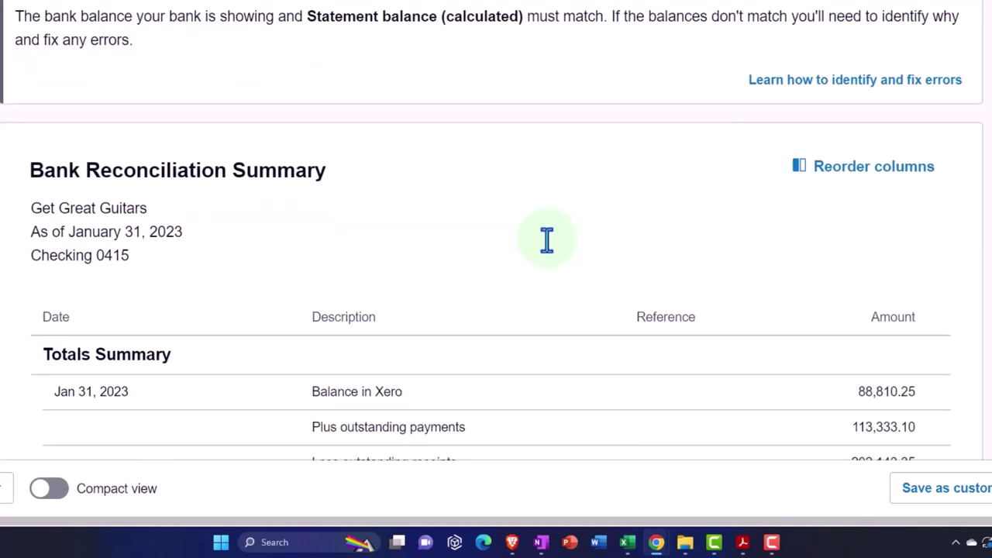
scroll(551, 249, down, 4)
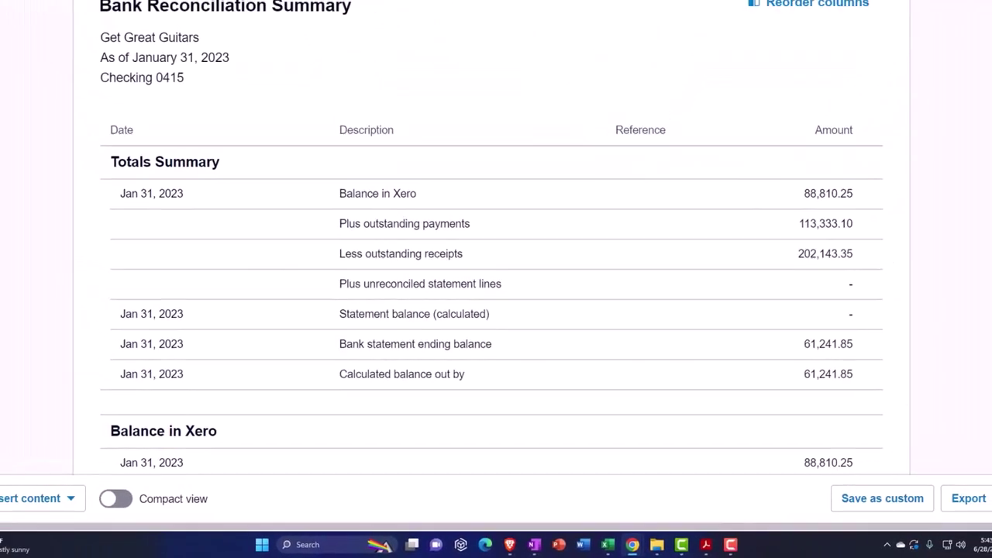
- Set the Balance Sheet report's custom date to January 31, 2023 and update the report
click(173, 8)
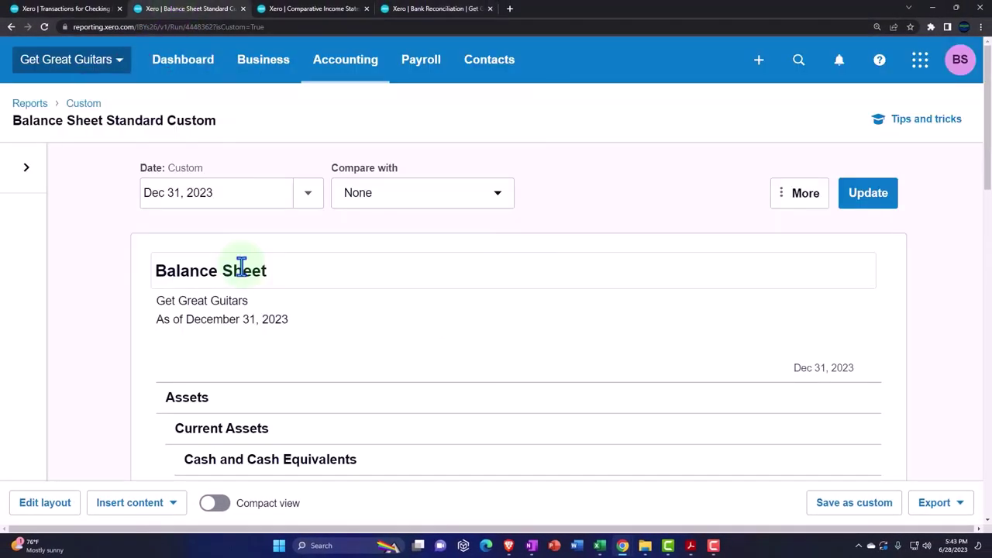
click(310, 202)
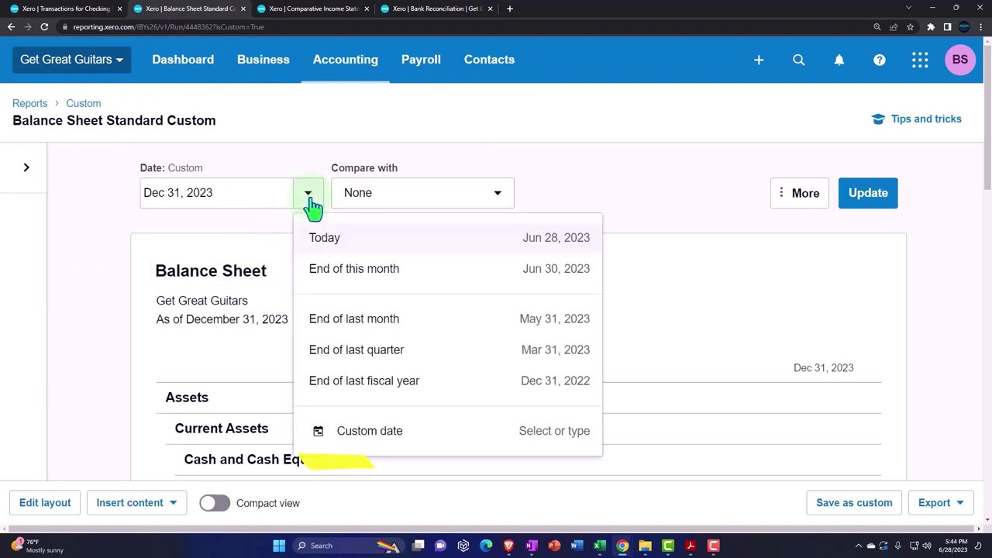
click(354, 433)
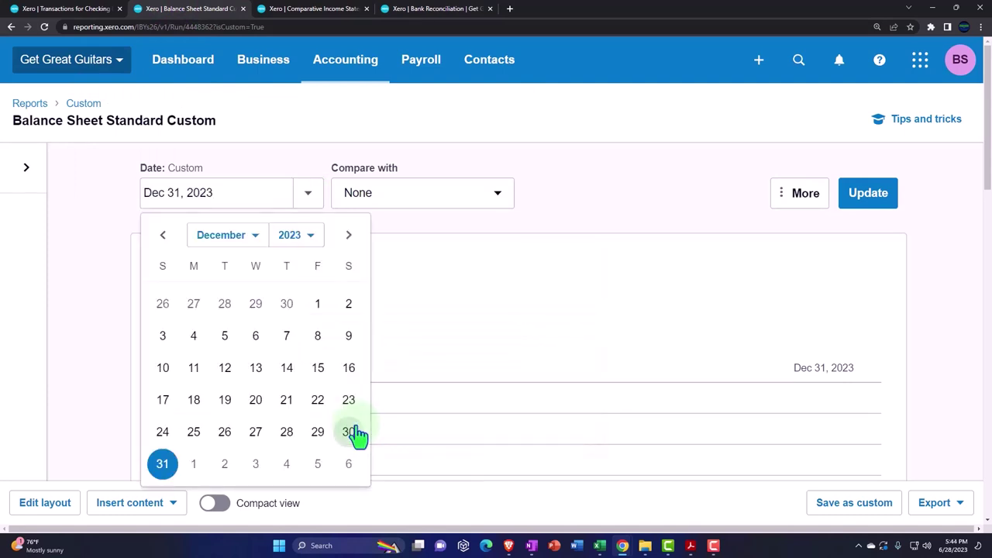
click(261, 248)
click(262, 248)
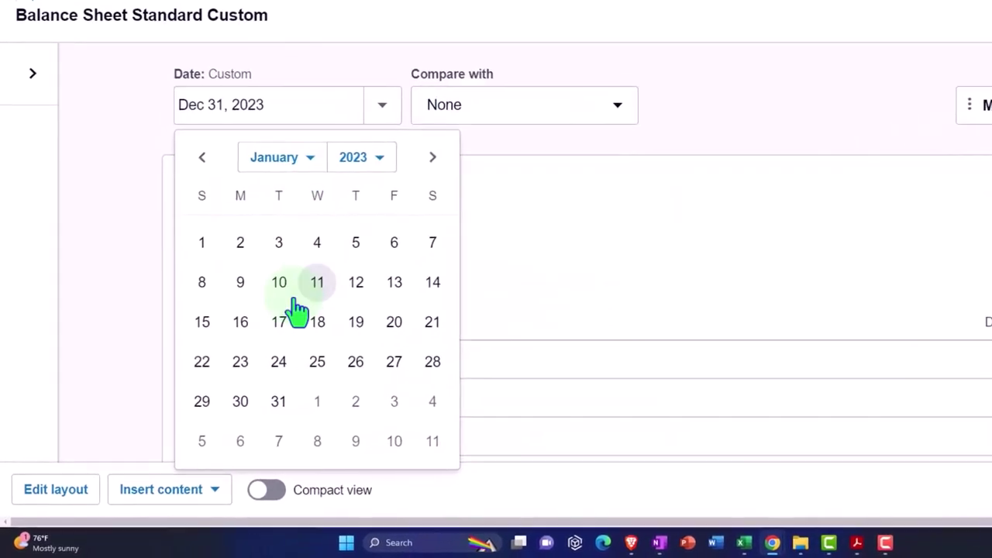
click(261, 410)
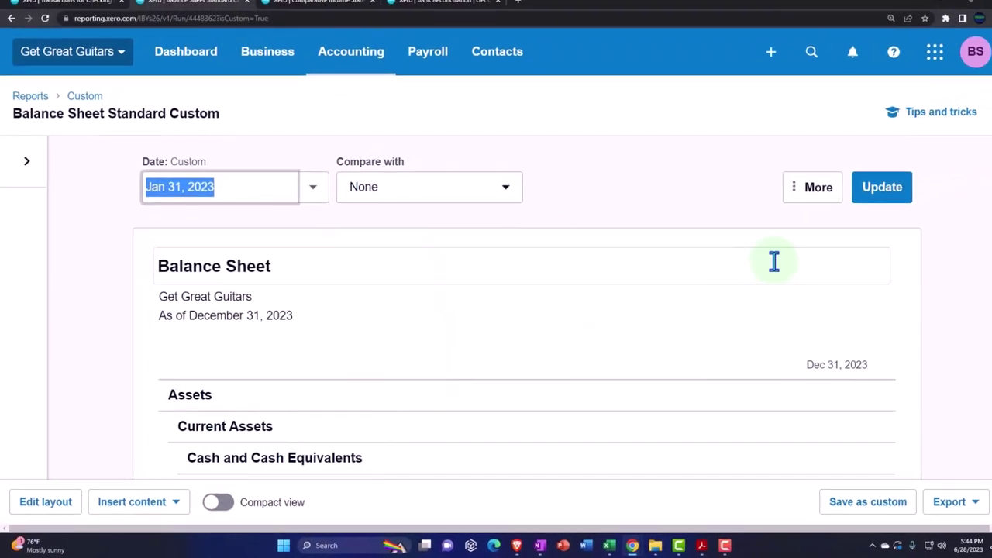
click(974, 158)
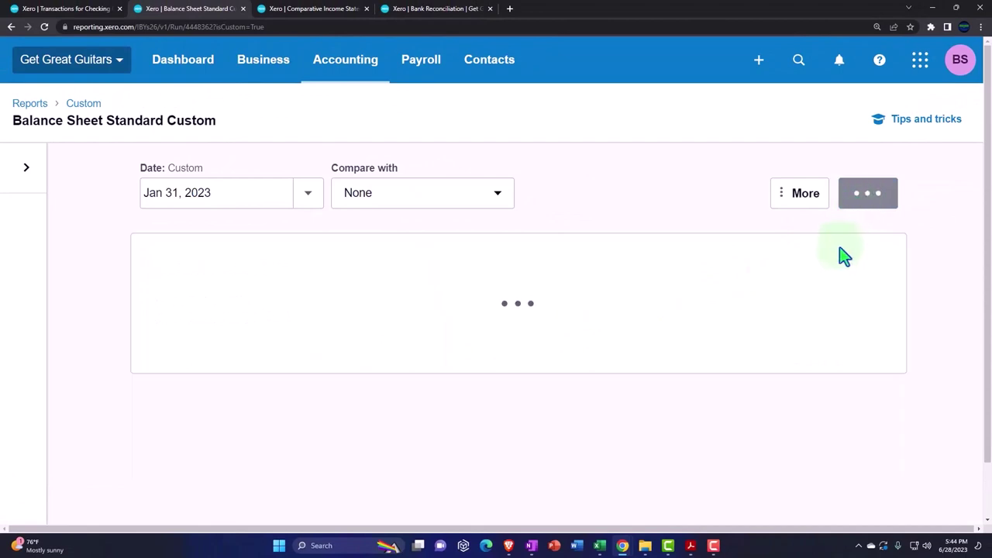
- Compare the balance sheet's checking amount with the bank statement's January 31 balance and return to the Bank Reconciliation report
scroll(819, 315, down, 3)
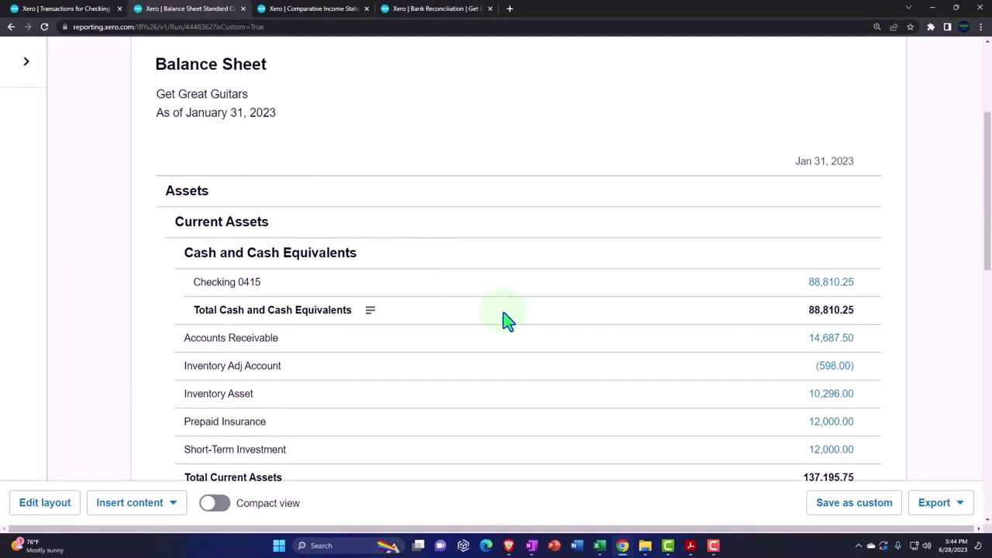
click(691, 545)
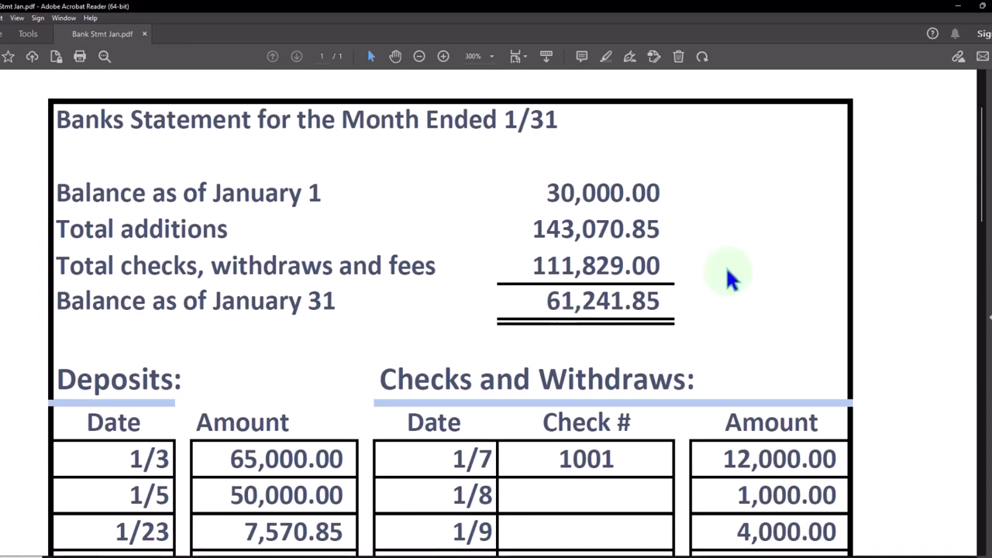
click(959, 6)
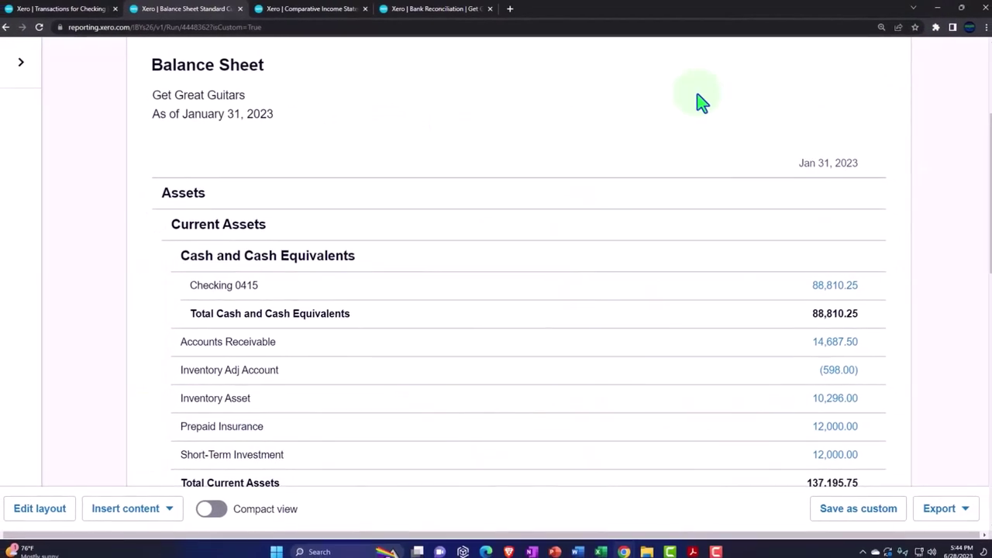
click(435, 9)
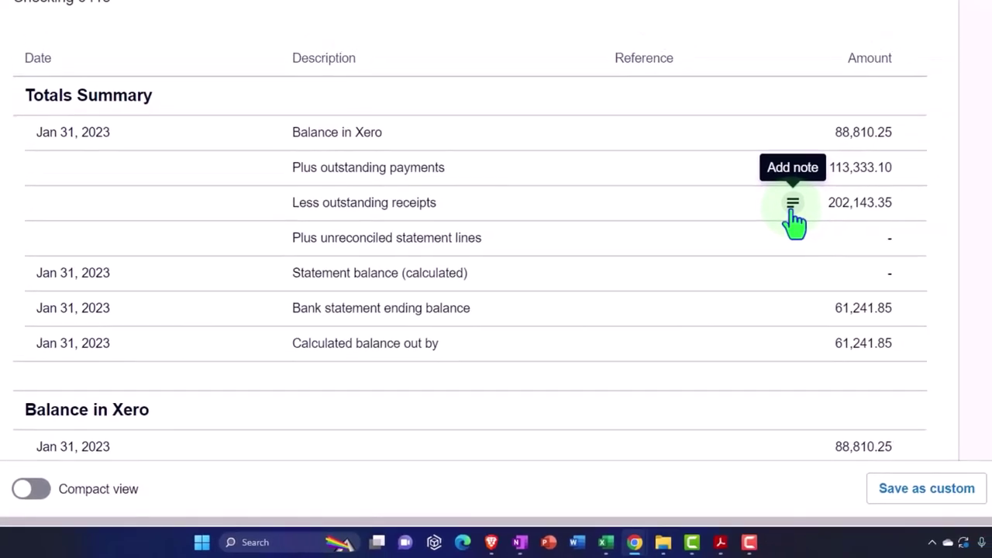
- Switch to Calculator and start adding the outstanding payments of 113,333.10 to the Xero balance of 88,810.25
key(XF86Calculator)
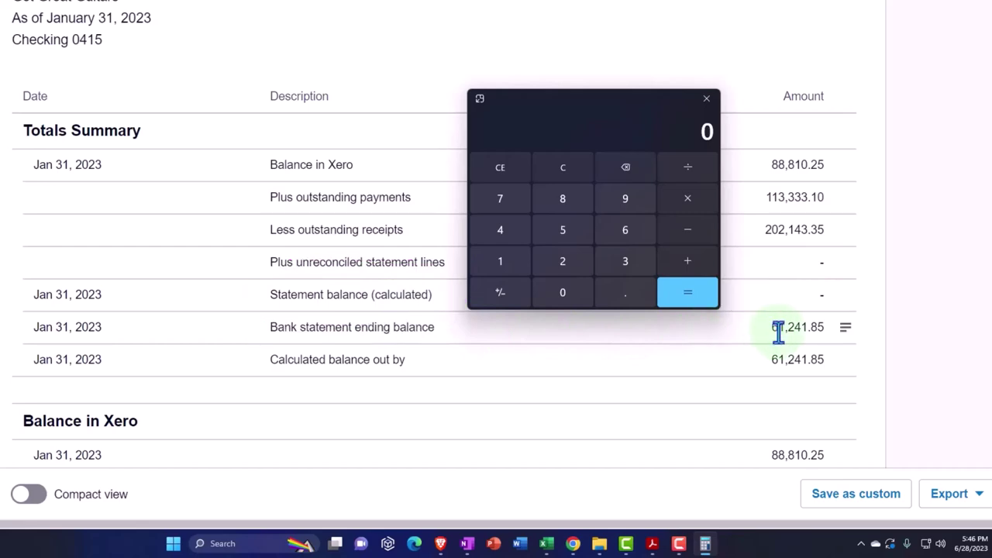
click(706, 99)
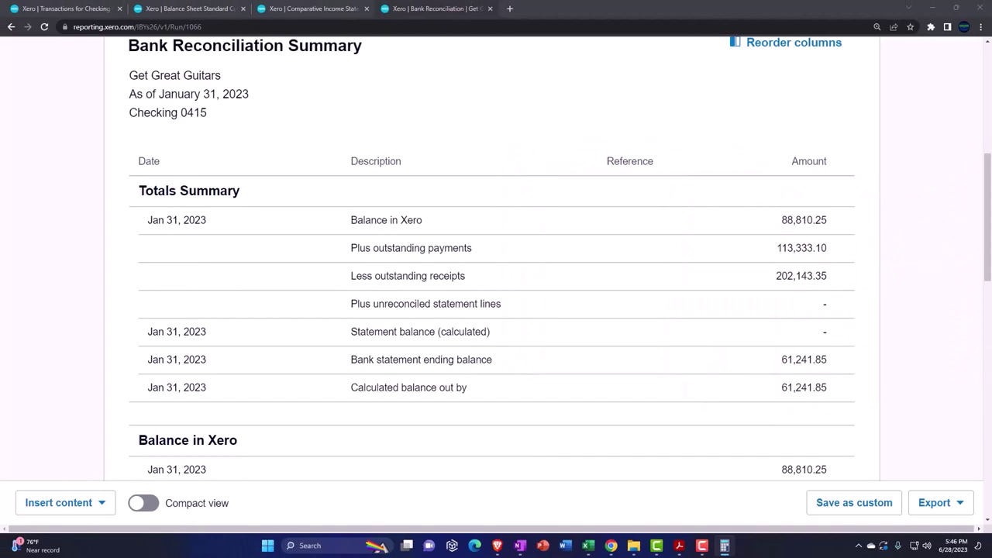
key(alt+Tab)
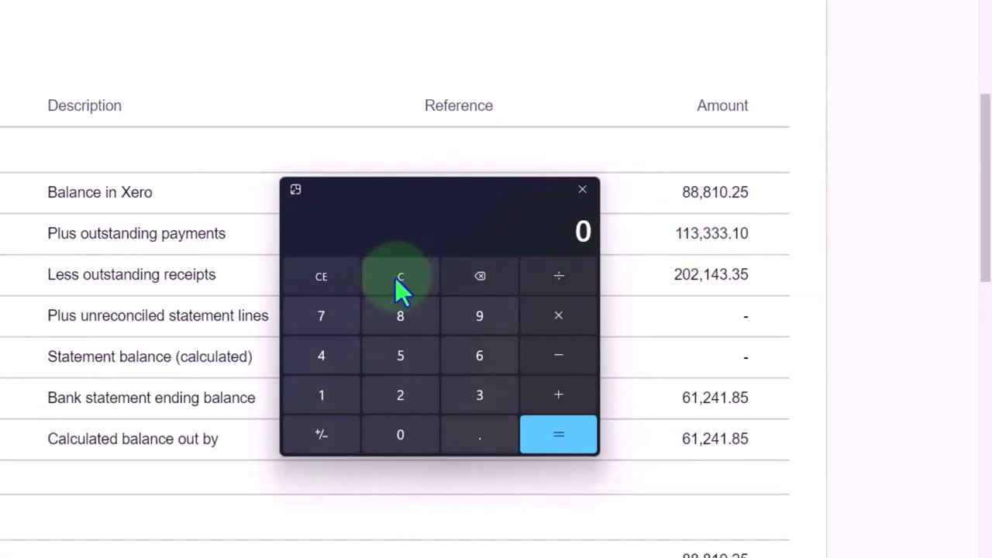
text(88)
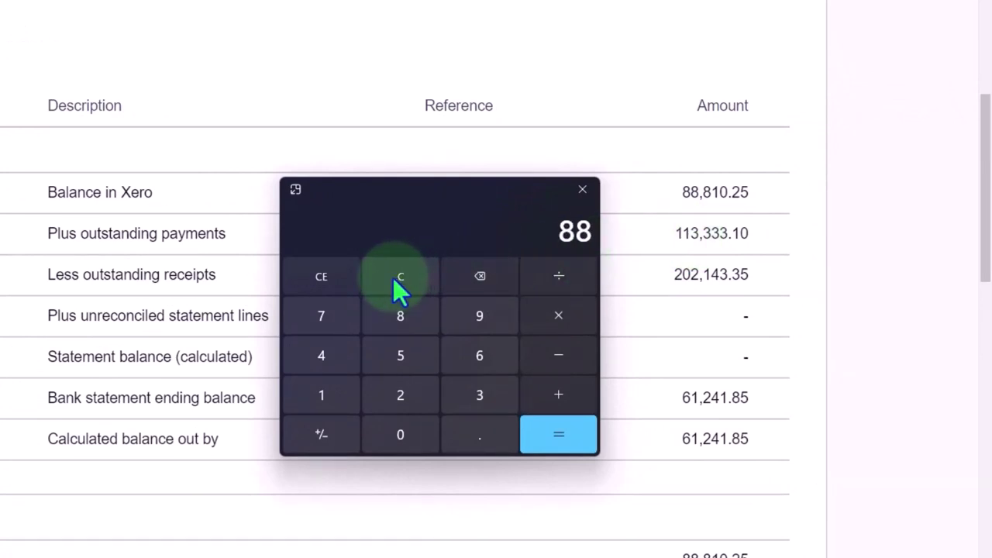
text(,810.2)
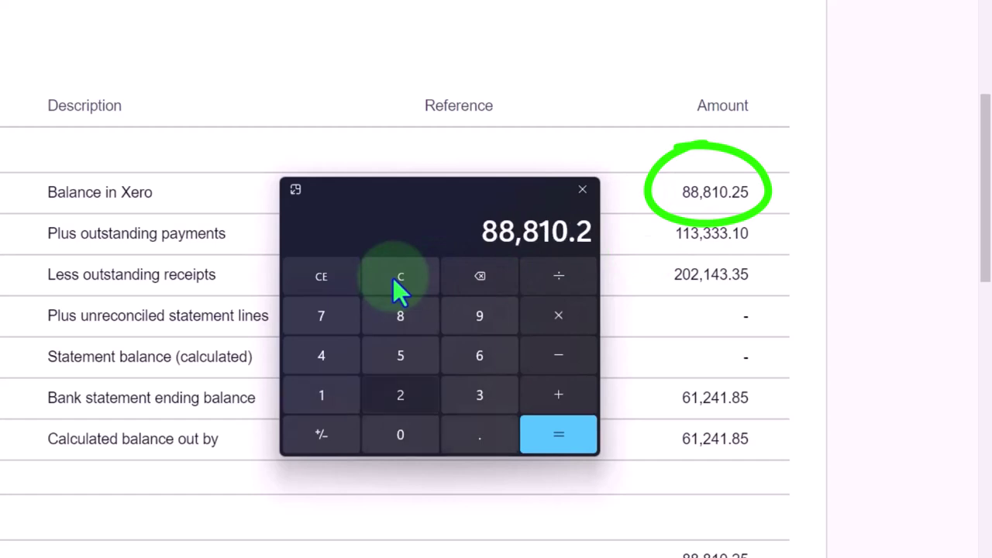
text(5)
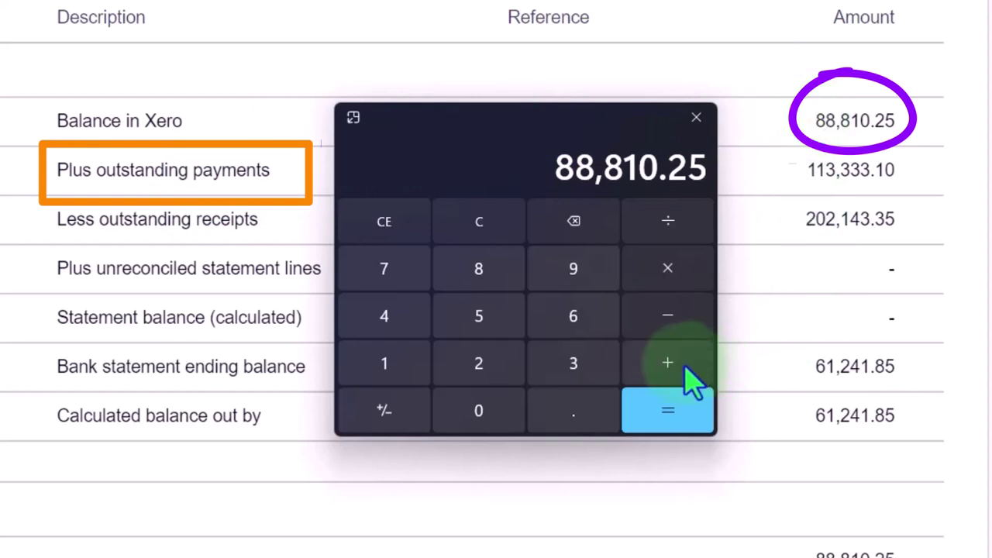
text(1133333)
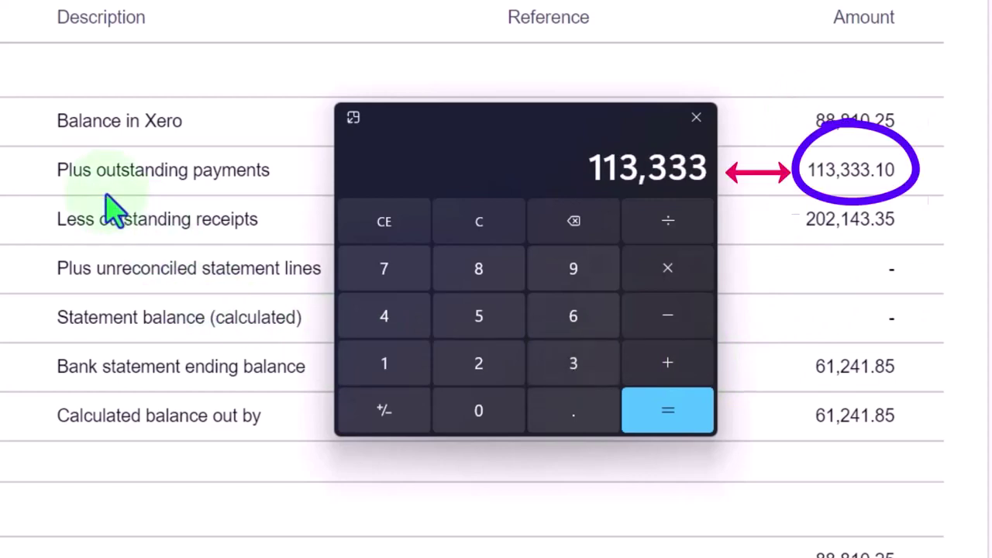
text(.1)
- Subtract the outstanding receipts of 202,143.35 from the calculator's sum, compute the result, and return to the reconciliation report
text(+202143.35)
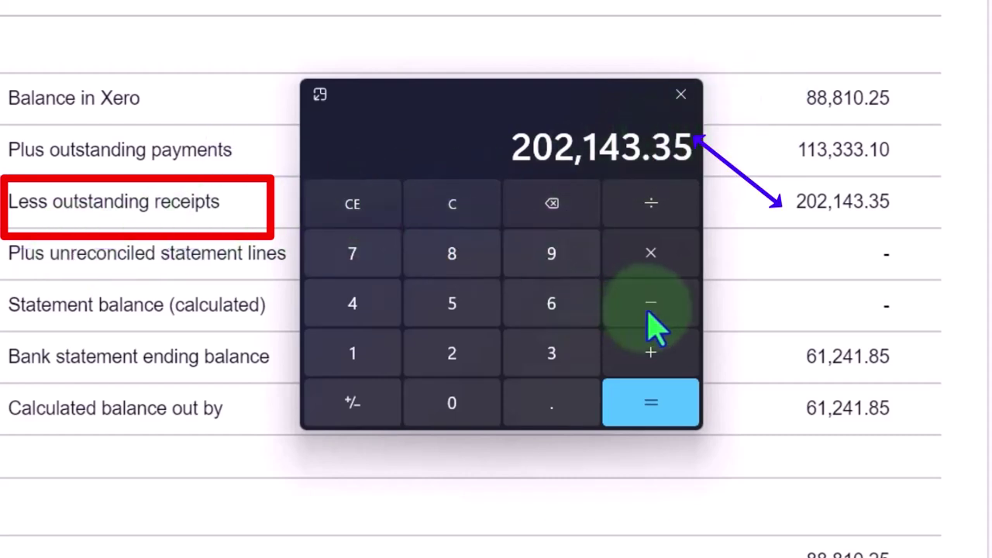
text(20)
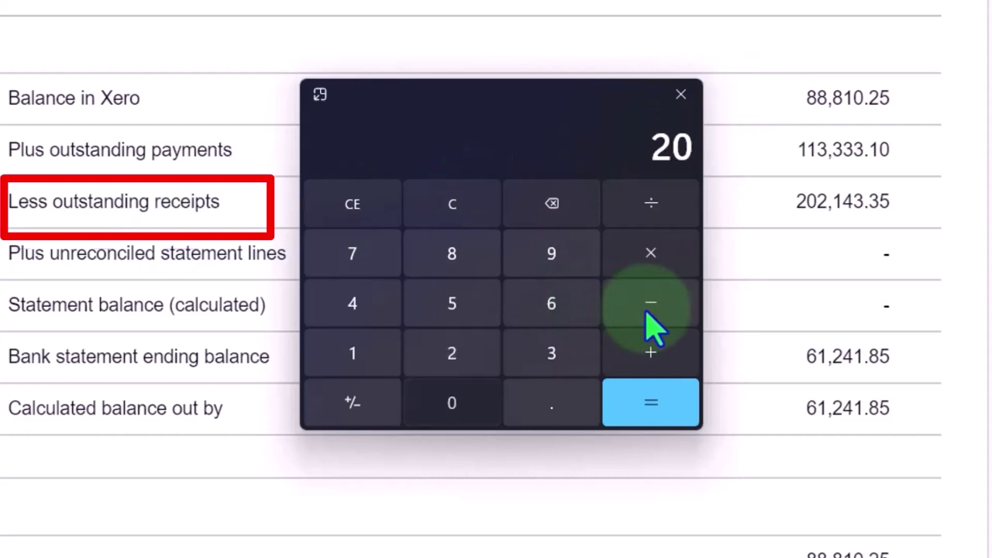
text(2143.35)
key(Return)
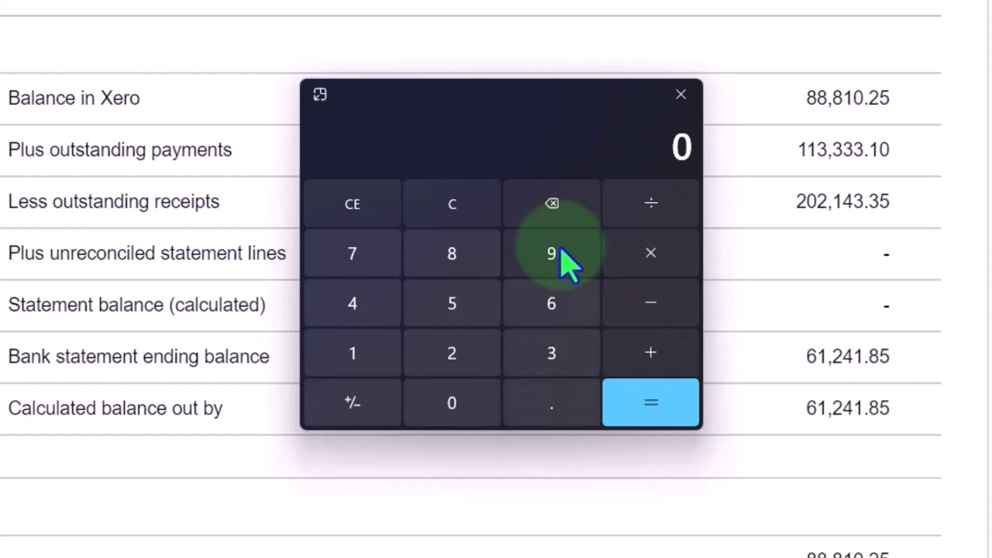
mouse_move(899, 283)
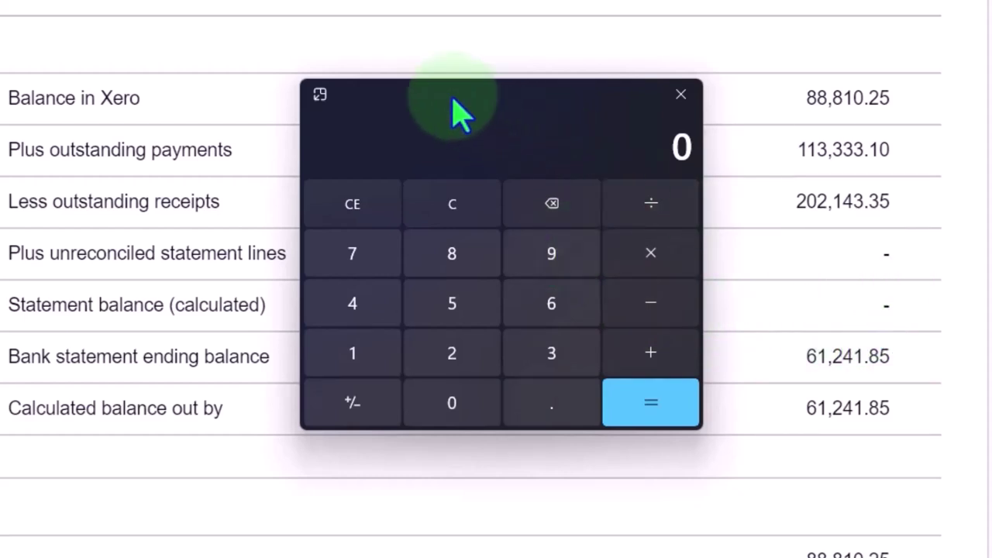
click(320, 94)
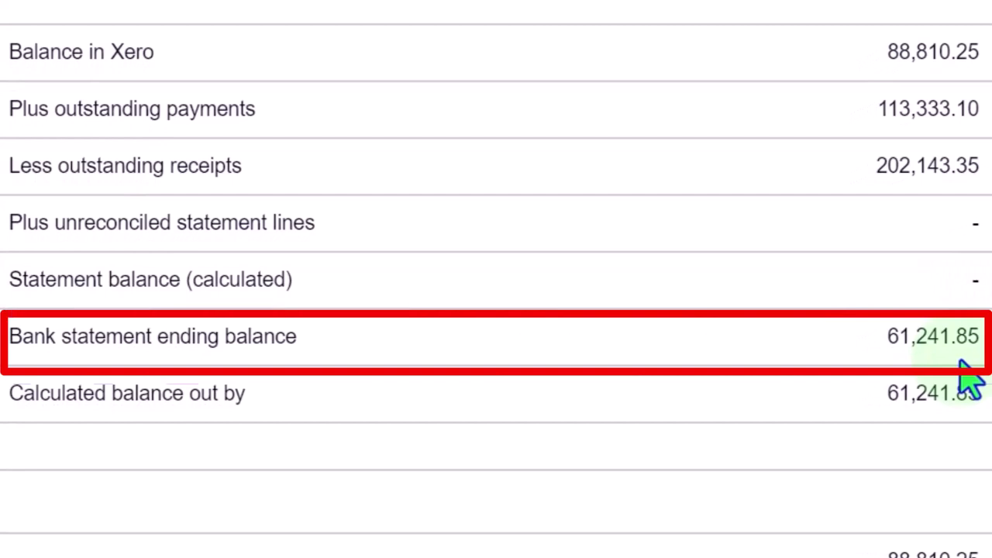
- Review the January entries in the report's Plus Outstanding Payments section down to the section total
scroll(968, 379, down, 5)
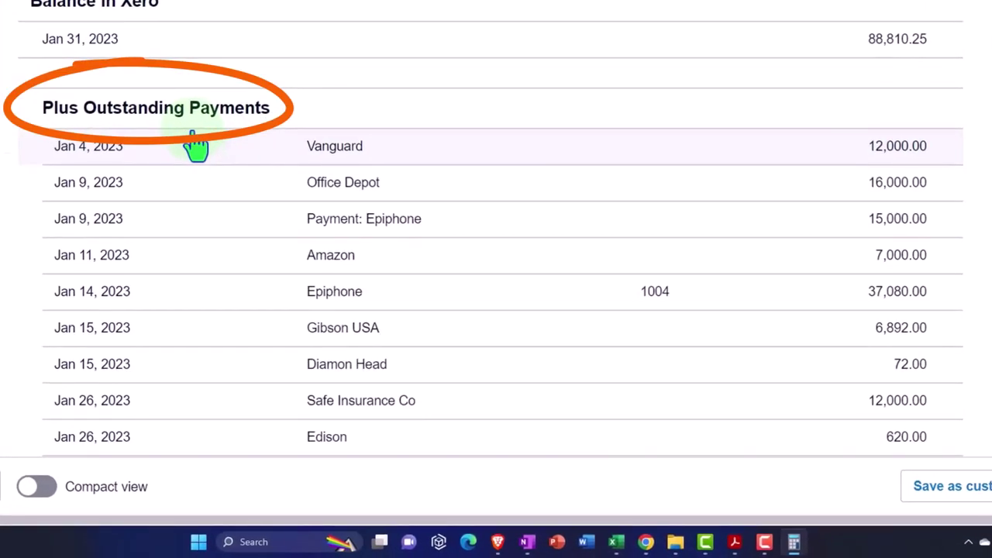
scroll(195, 145, down, 3)
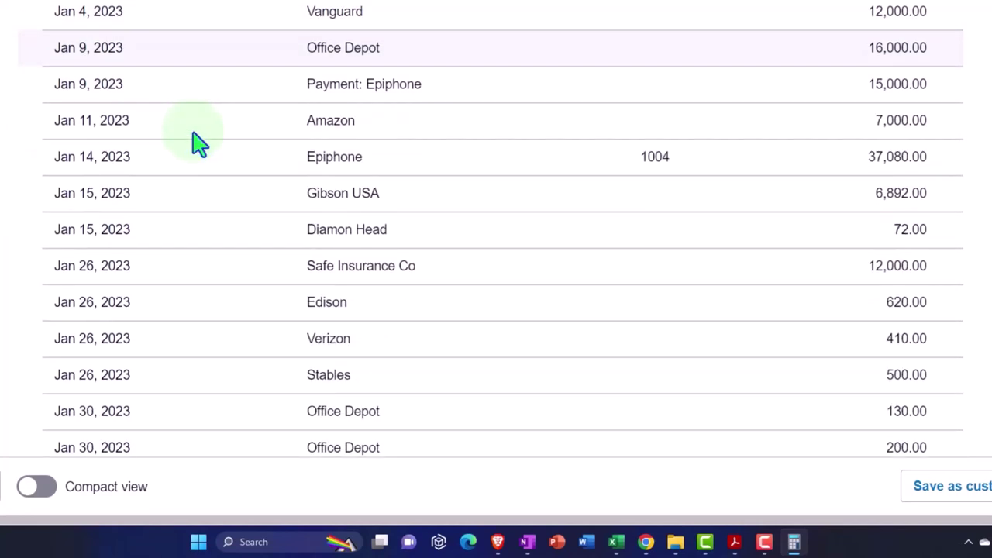
scroll(195, 144, down, 9)
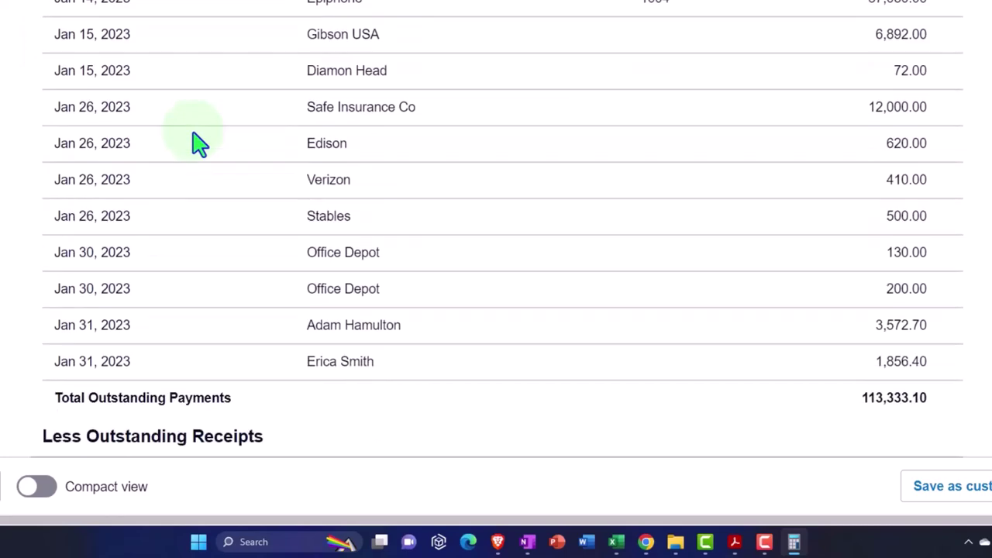
- Review the report's Less Outstanding Receipts and Statement Balances sections, and return to its Totals Summary
scroll(195, 144, down, 3)
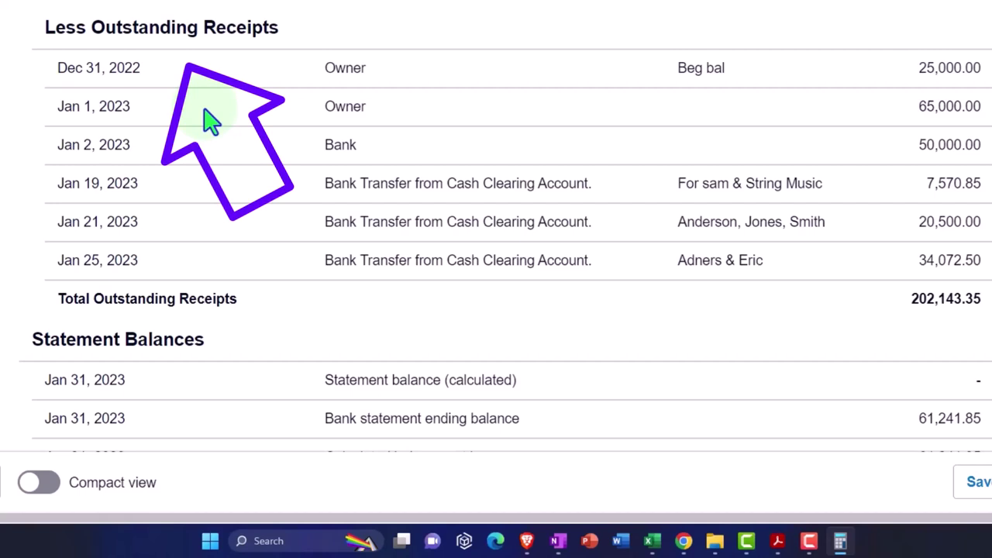
scroll(210, 119, down, 1)
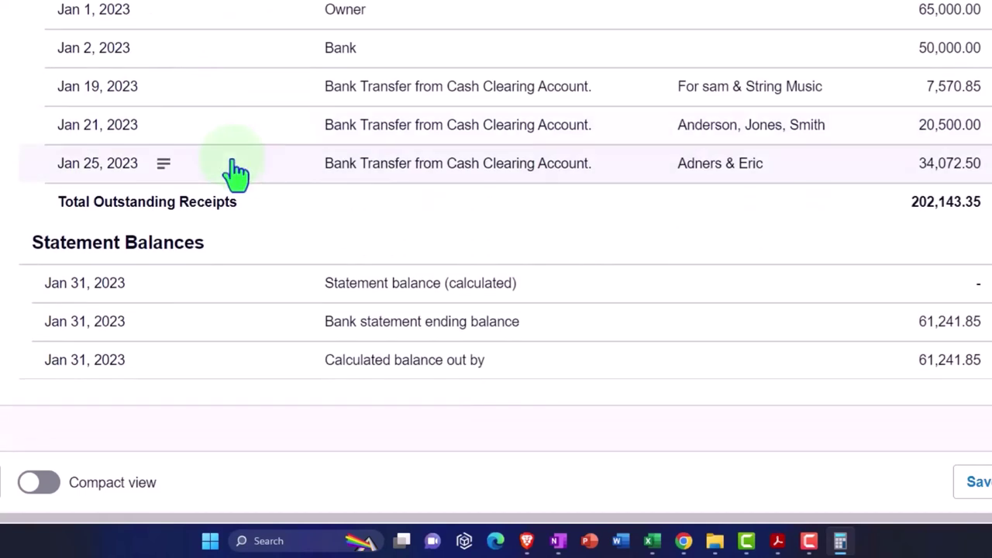
scroll(235, 172, up, 15)
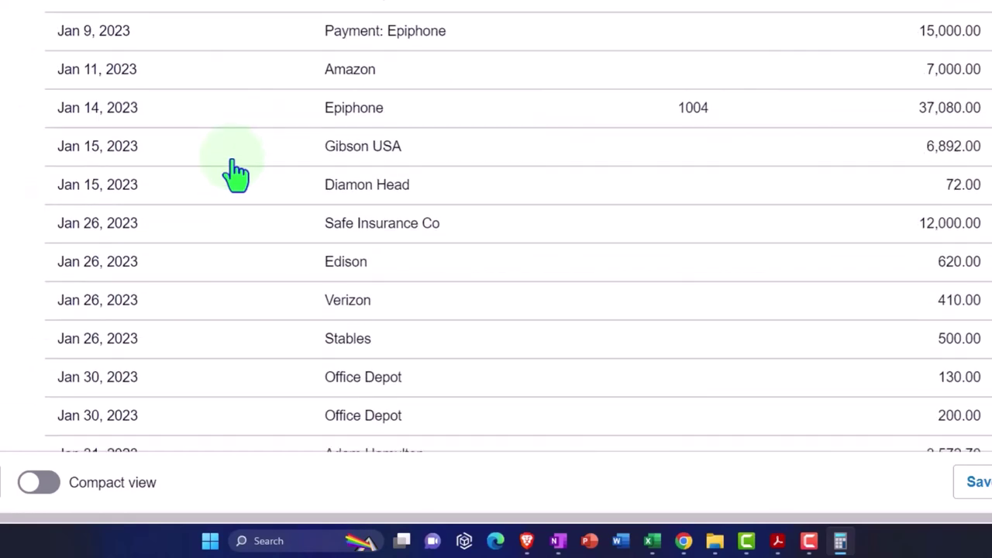
scroll(235, 175, up, 2)
scroll(236, 175, down, 3)
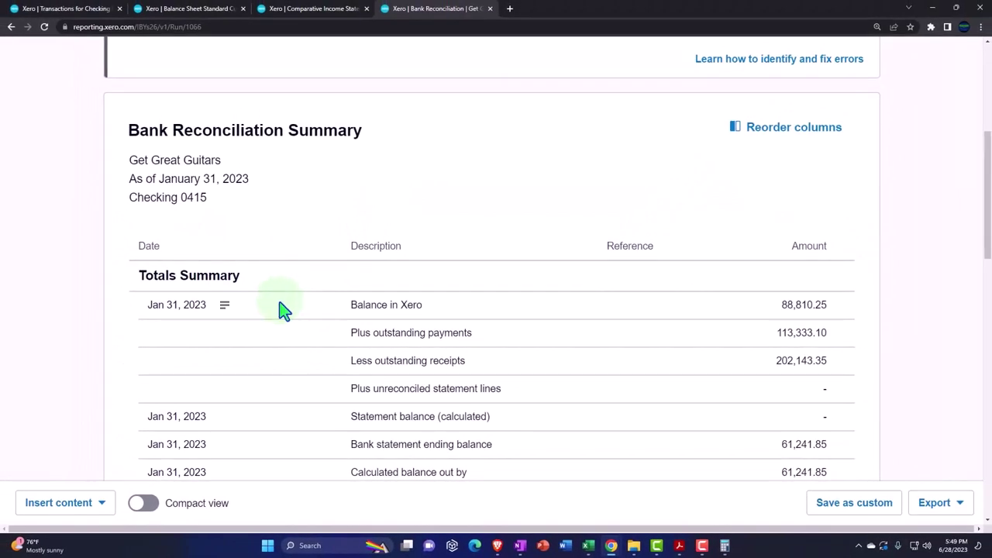
- Switch to the checking account's transactions and review the unreconciled entries down to the December 31, 2022 beginning balance
click(87, 8)
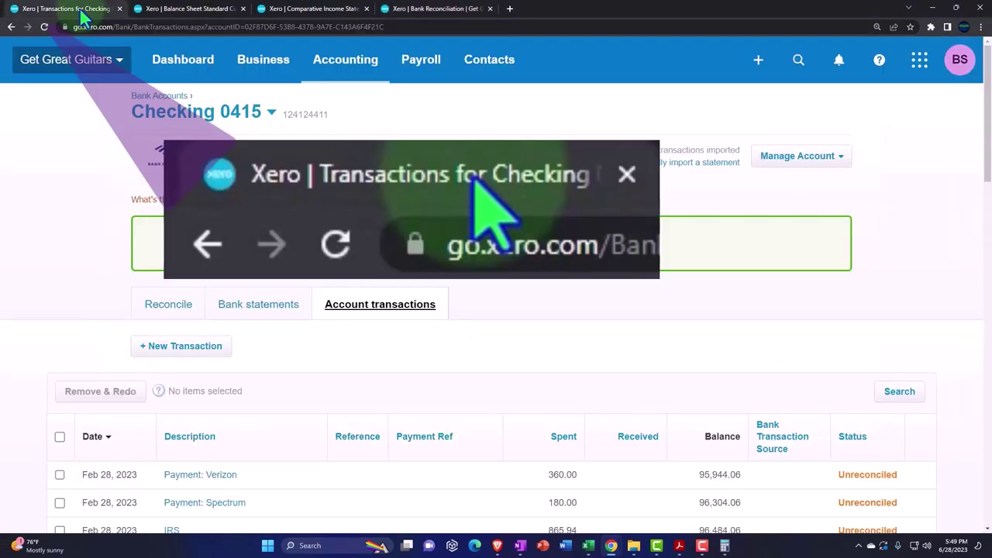
scroll(300, 304, down, 3)
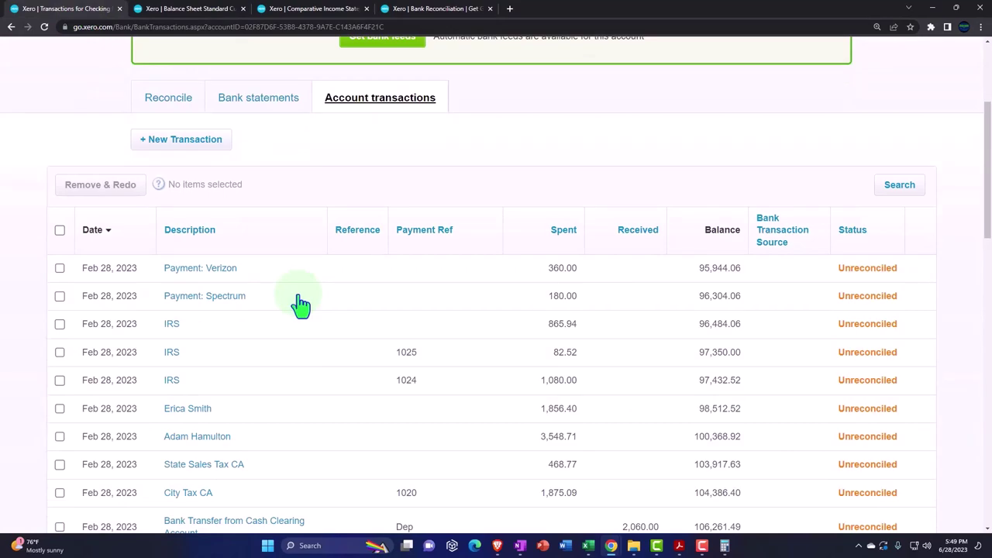
scroll(301, 305, down, 2)
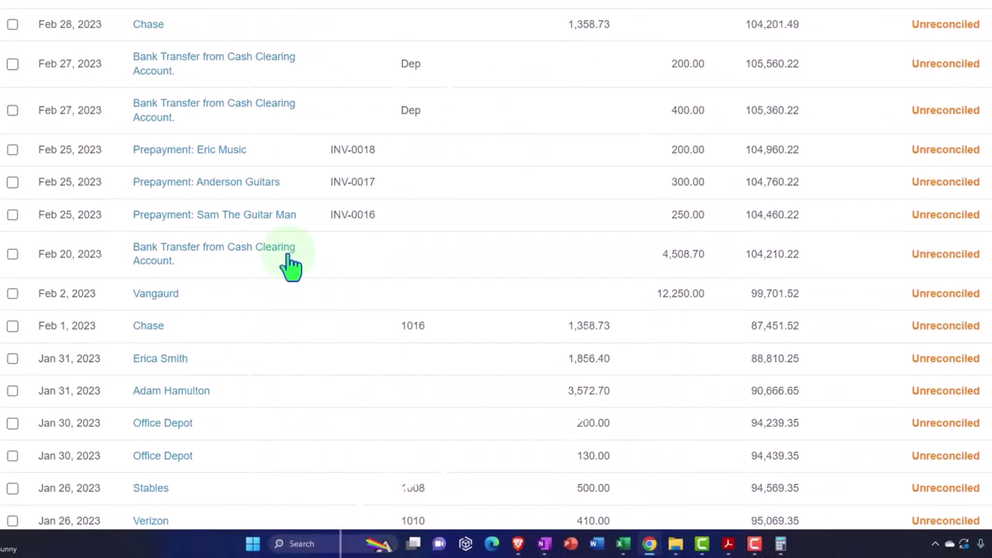
scroll(284, 265, down, 5)
scroll(291, 266, down, 4)
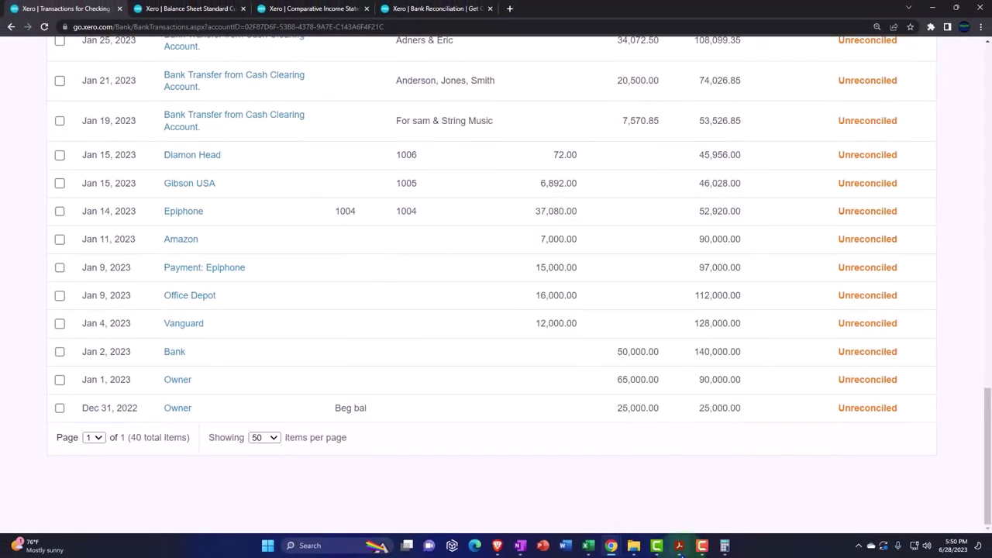
- Switch to the Bank Stmt Jan.pdf bank statement in Acrobat Reader and review its deposits, checks and withdrawals against its summary balances
click(679, 547)
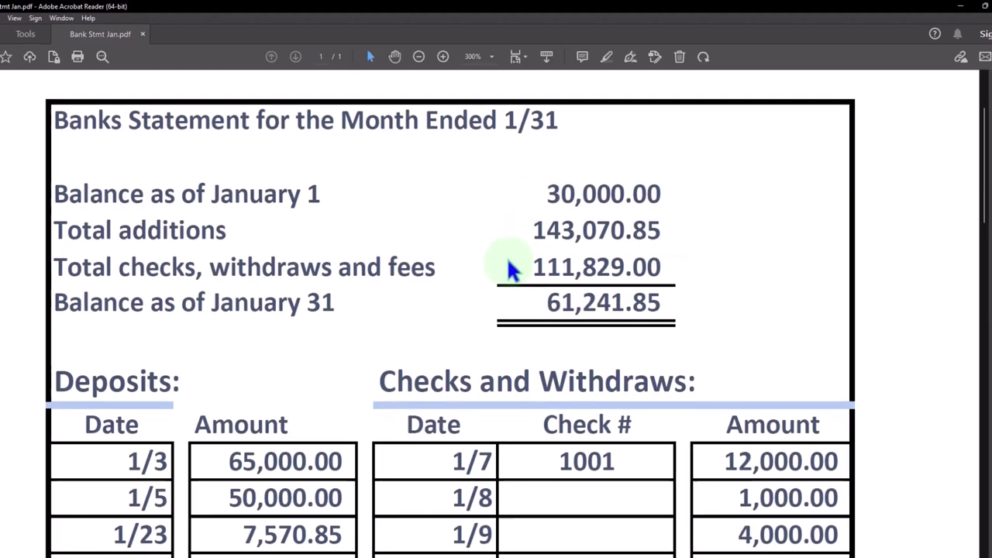
scroll(511, 271, down, 2)
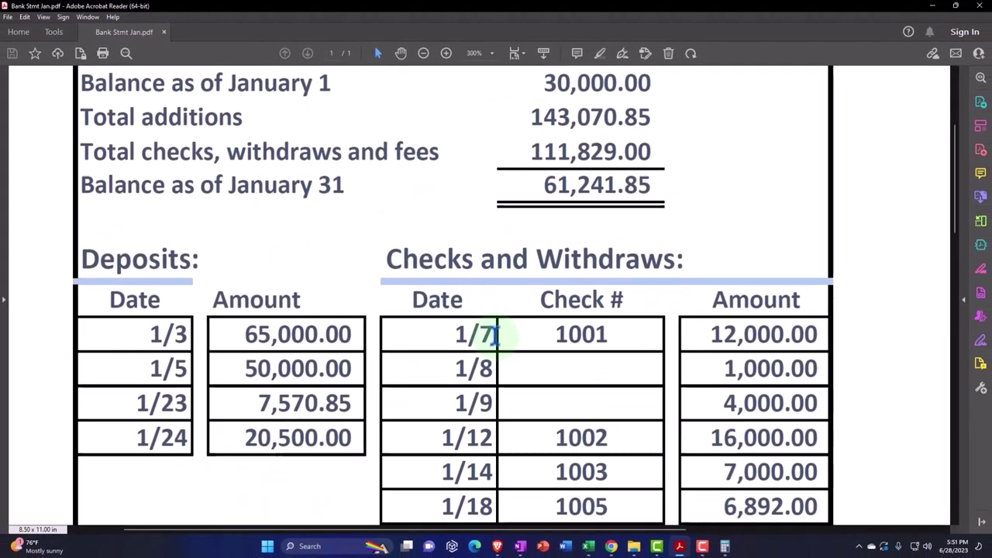
scroll(497, 345, down, 1)
scroll(493, 333, down, 1)
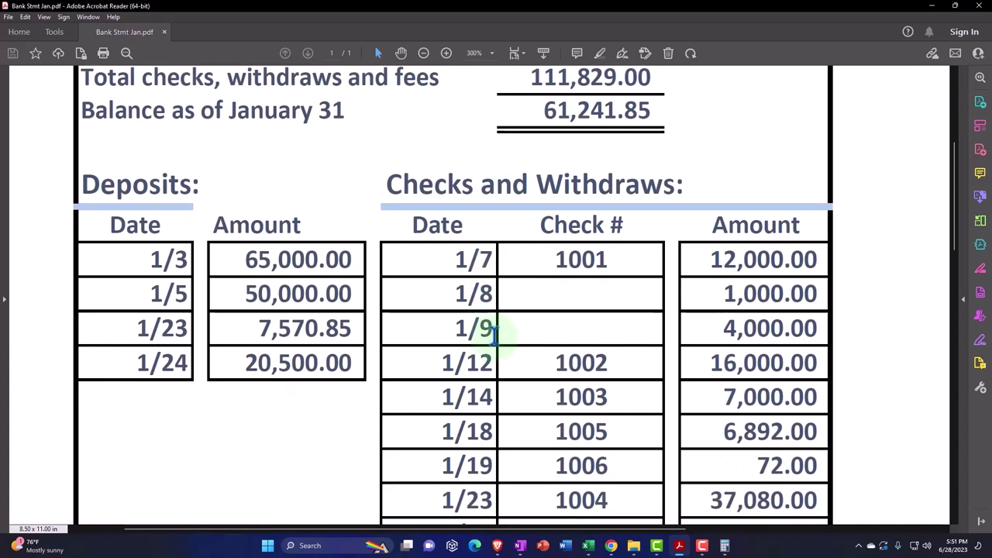
scroll(494, 333, up, 5)
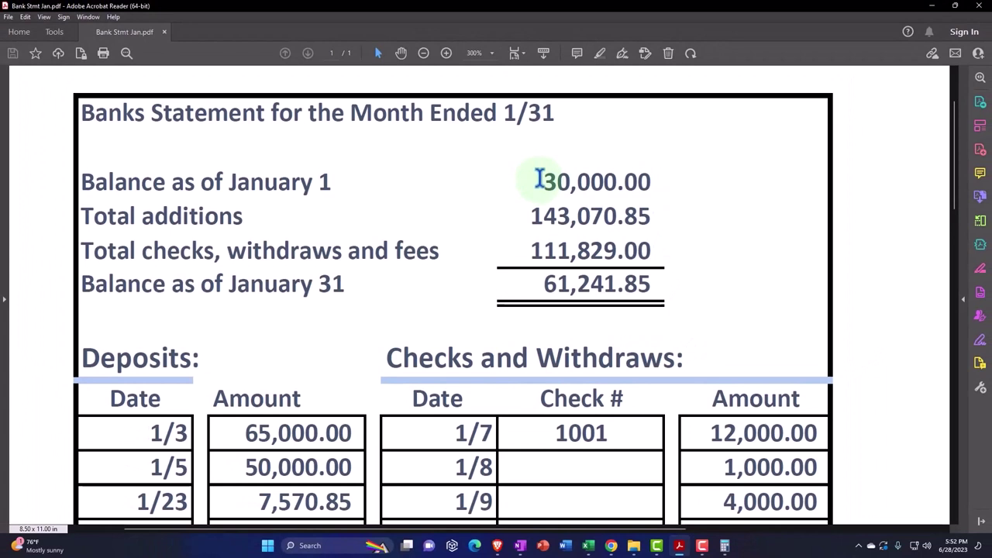
- Highlight the statement's January 1 balance, compare it with the beginning balance entry in Xero, and return to the statement
mouse_move(540, 177)
mouse_down()
mouse_move(654, 175)
mouse_move(666, 183)
mouse_up()
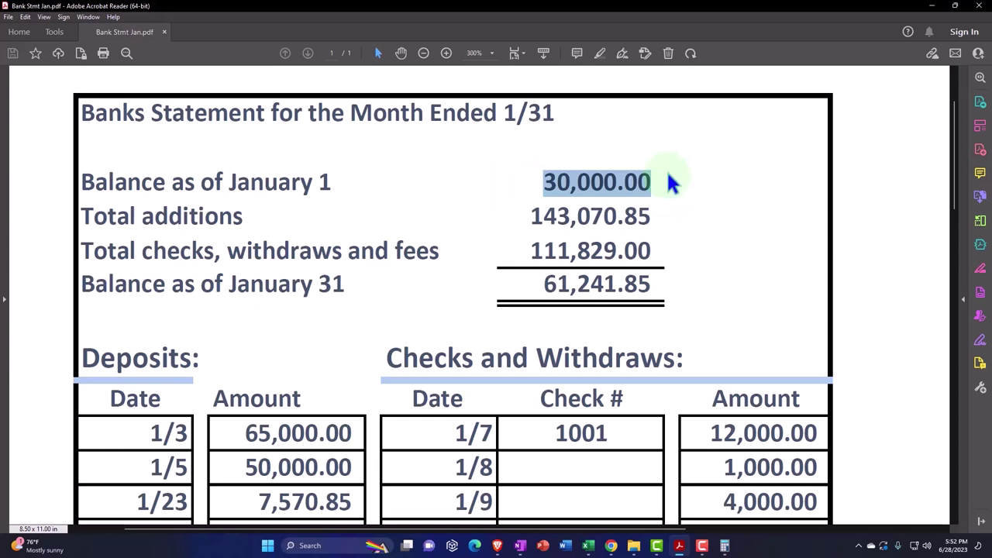
click(679, 546)
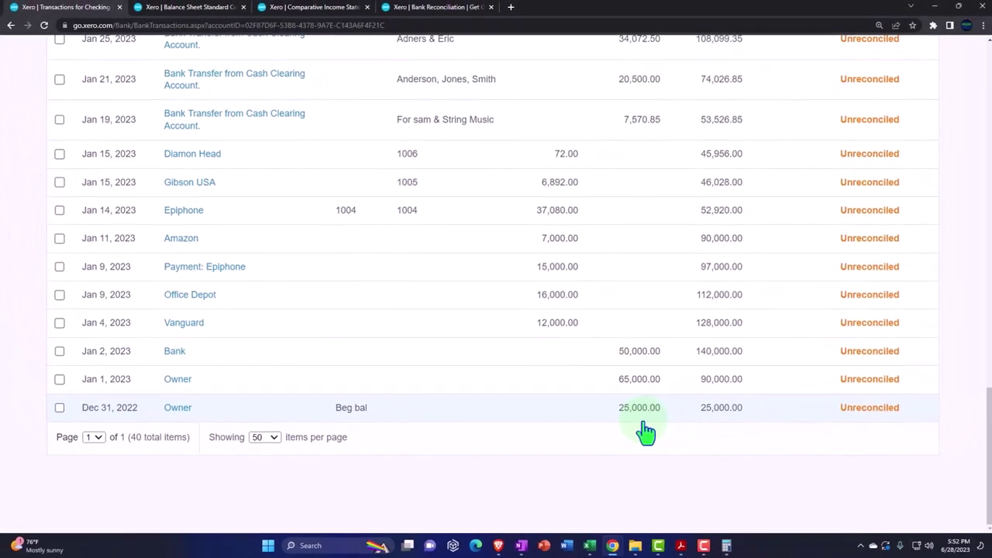
click(675, 534)
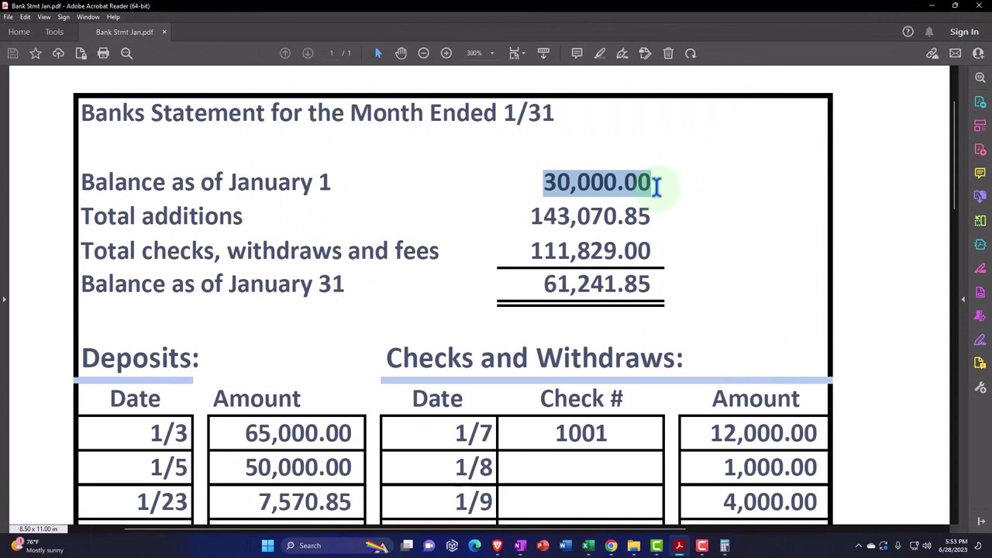
- Highlight the January 31 balance in the bank statement's summary, and clear the selection
click(656, 186)
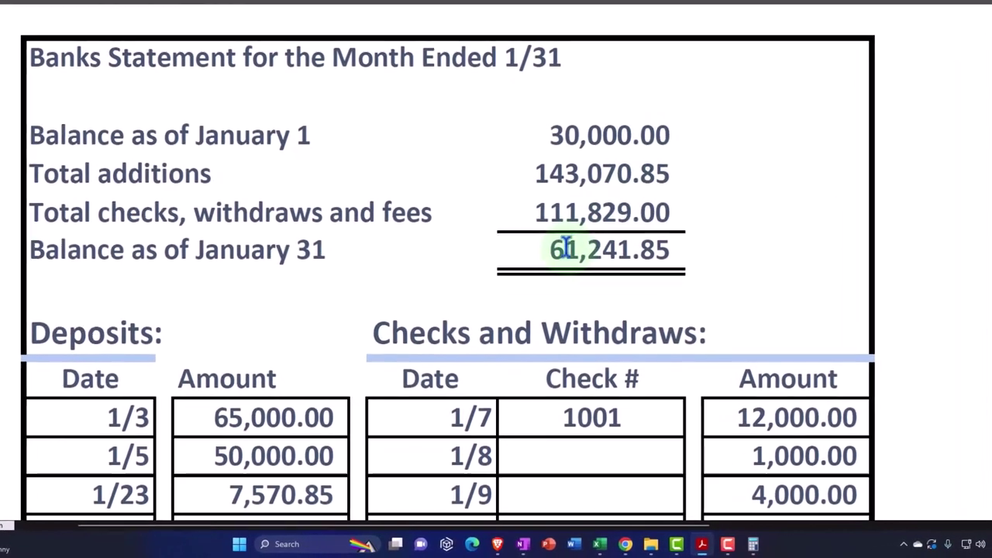
drag(562, 249, 704, 250)
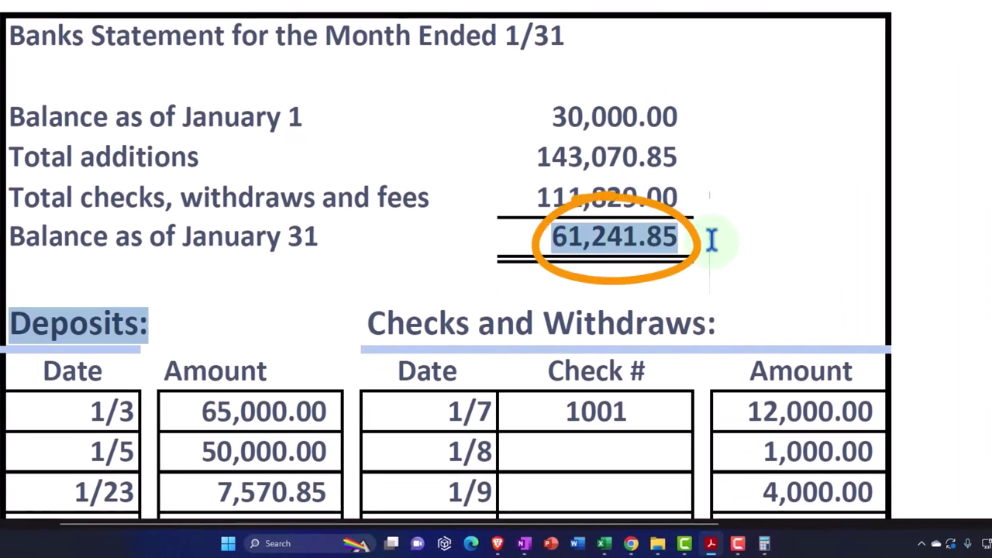
click(660, 250)
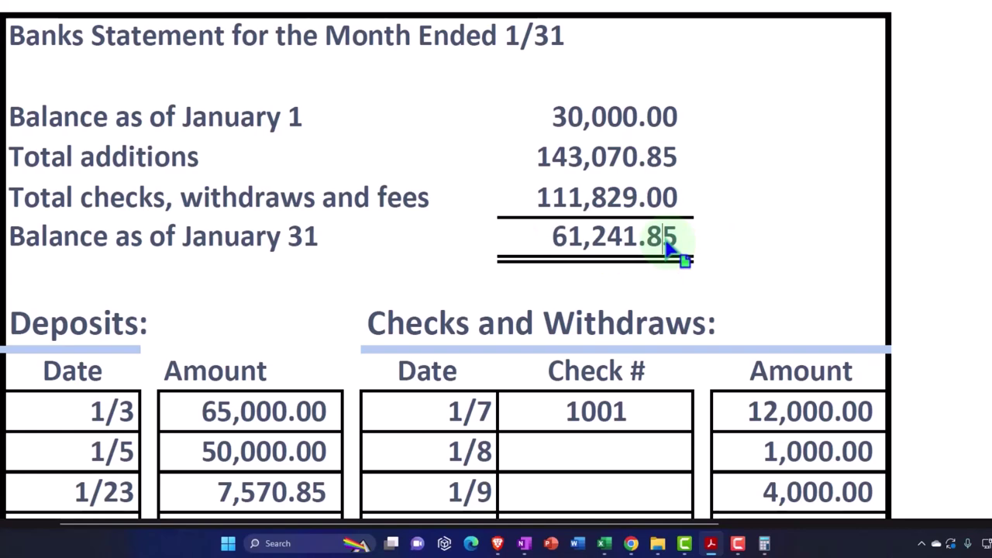
- Highlight the full January 1 balance amount in the bank statement's summary
scroll(665, 242, down, 1)
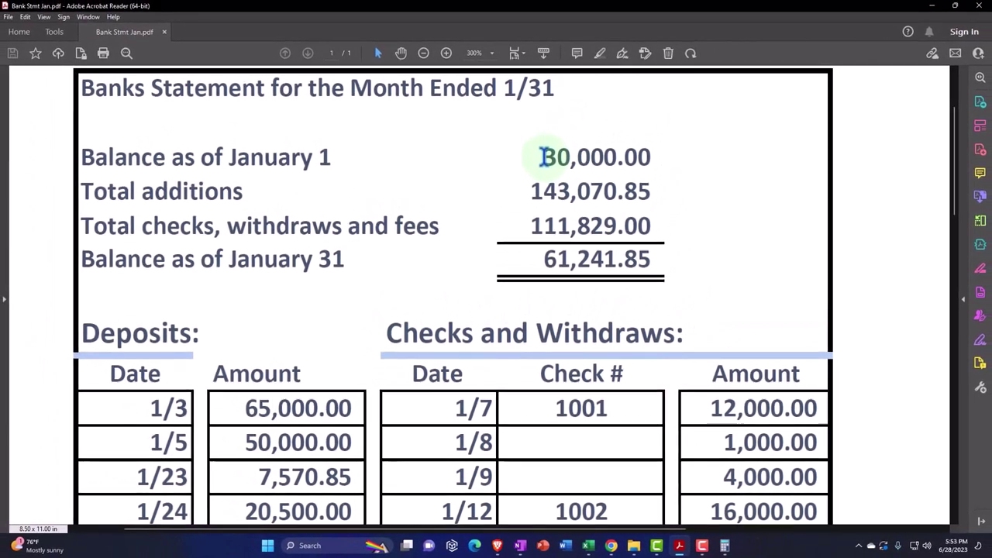
drag(546, 111, 584, 111)
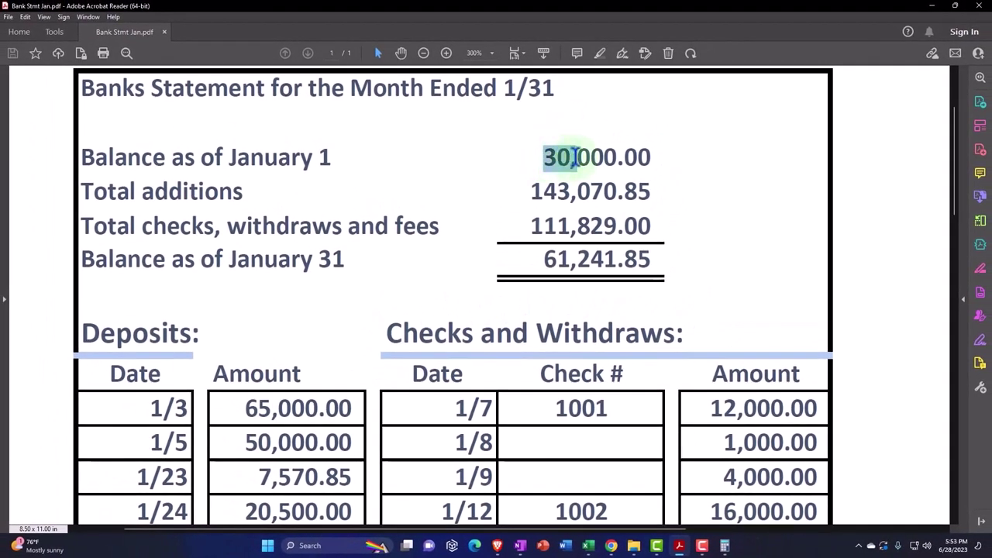
drag(575, 157, 651, 157)
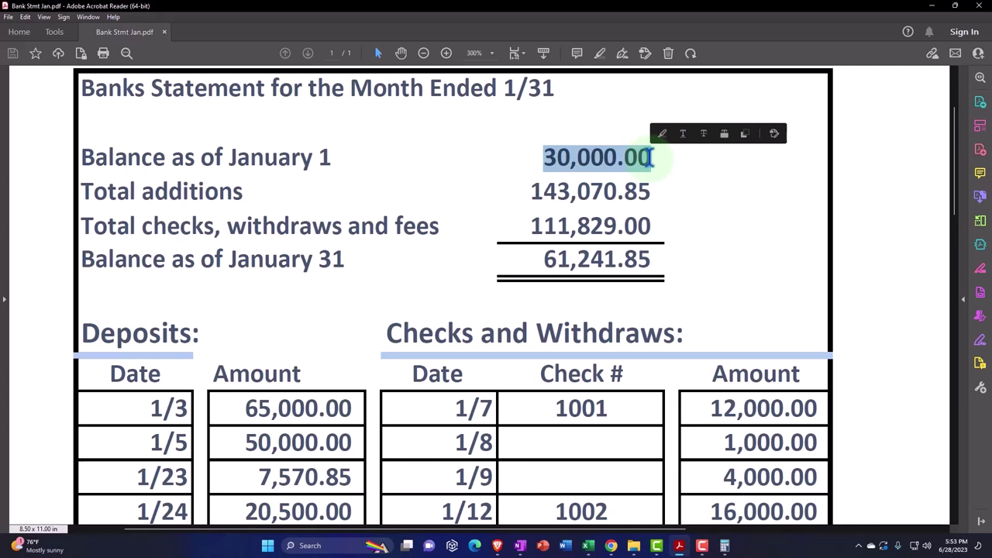
- Highlight the amounts of the 1/8 and 1/9 withdrawals without check numbers in the Checks and Withdraws list
scroll(653, 160, down, 1)
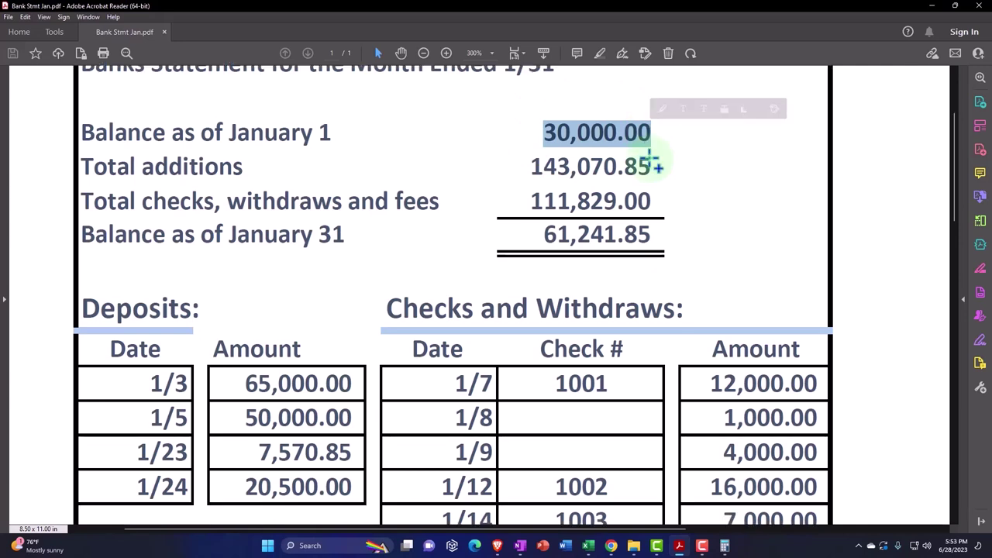
scroll(654, 159, down, 4)
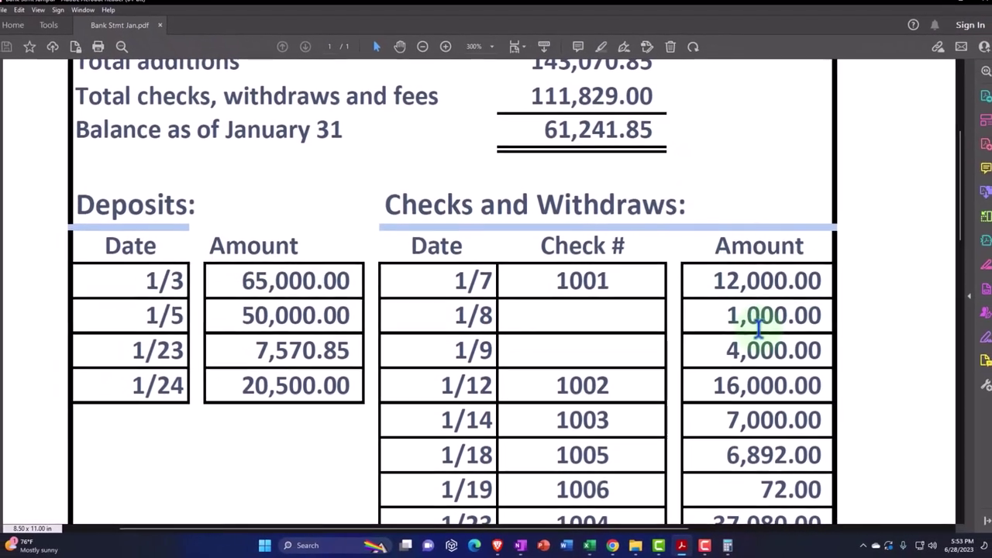
drag(724, 314, 819, 310)
drag(725, 353, 816, 350)
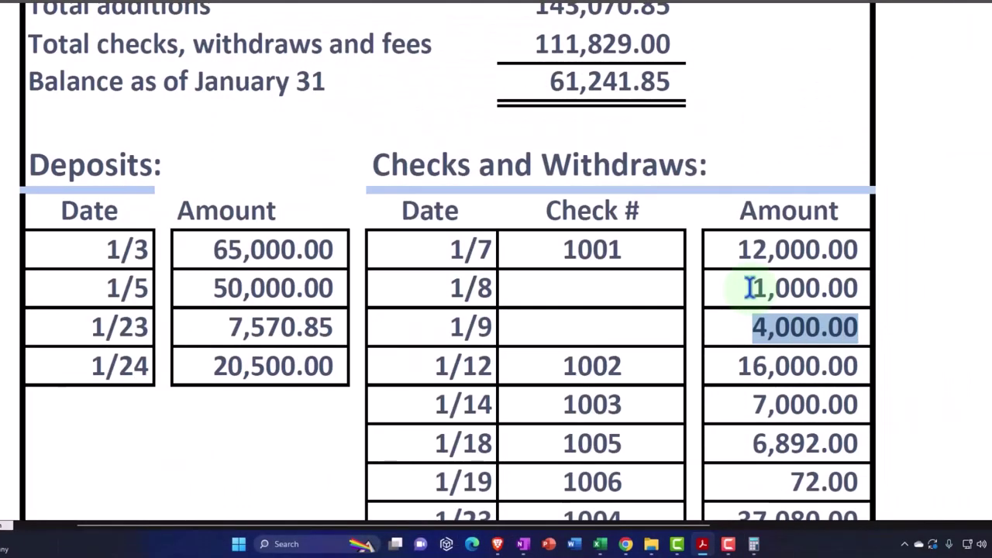
- Revisit the statement's January 1 balance, switch back to Xero, and check the statement balance shown for the checking account
scroll(750, 289, up, 2)
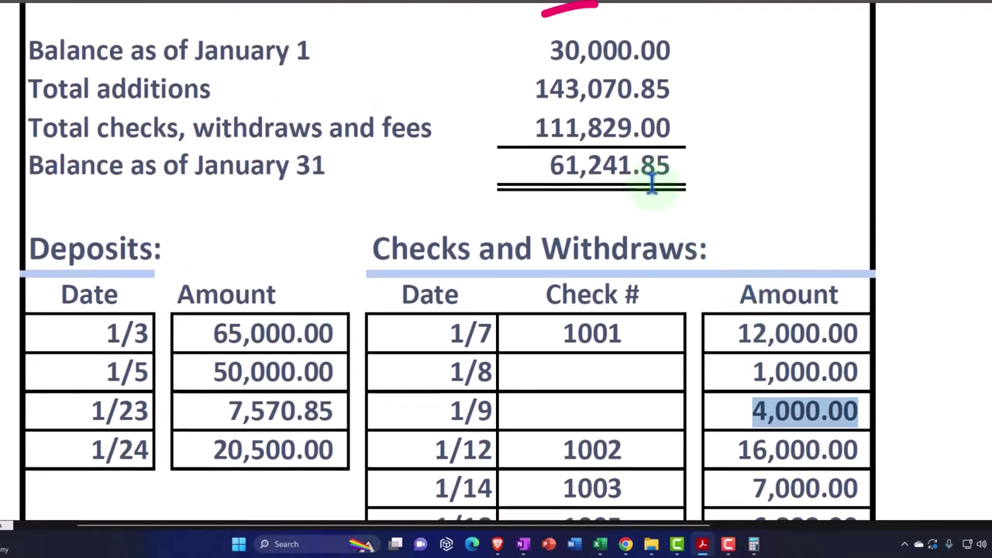
click(540, 50)
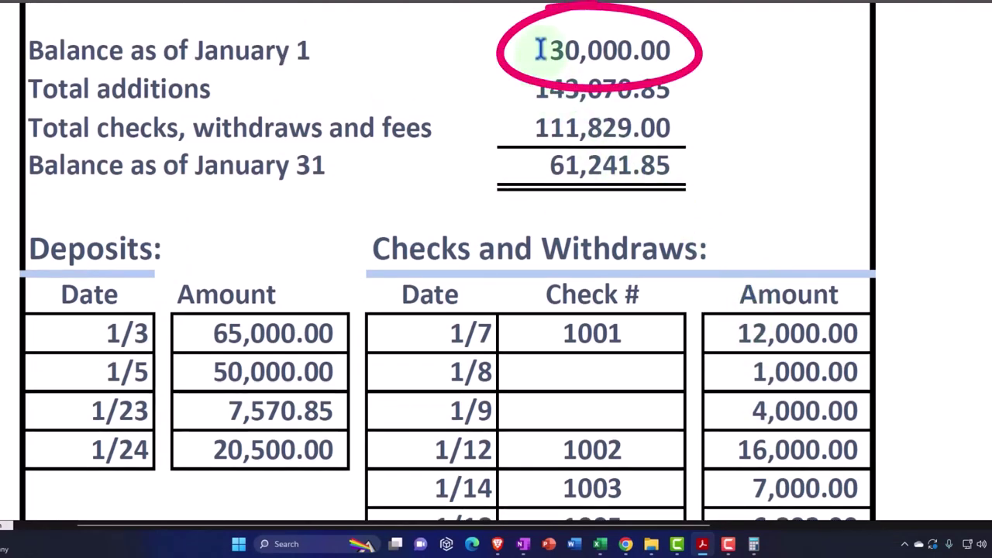
click(702, 544)
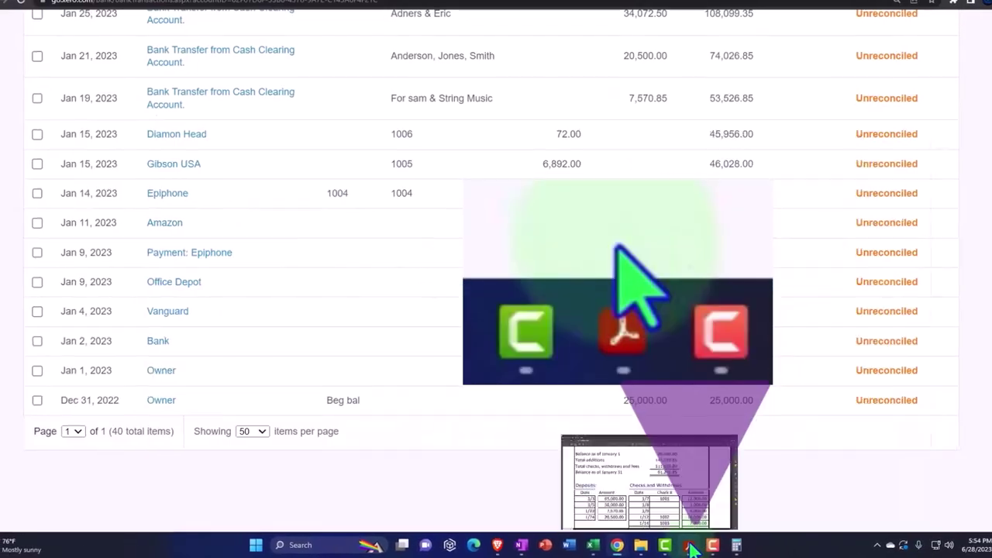
scroll(457, 448, up, 6)
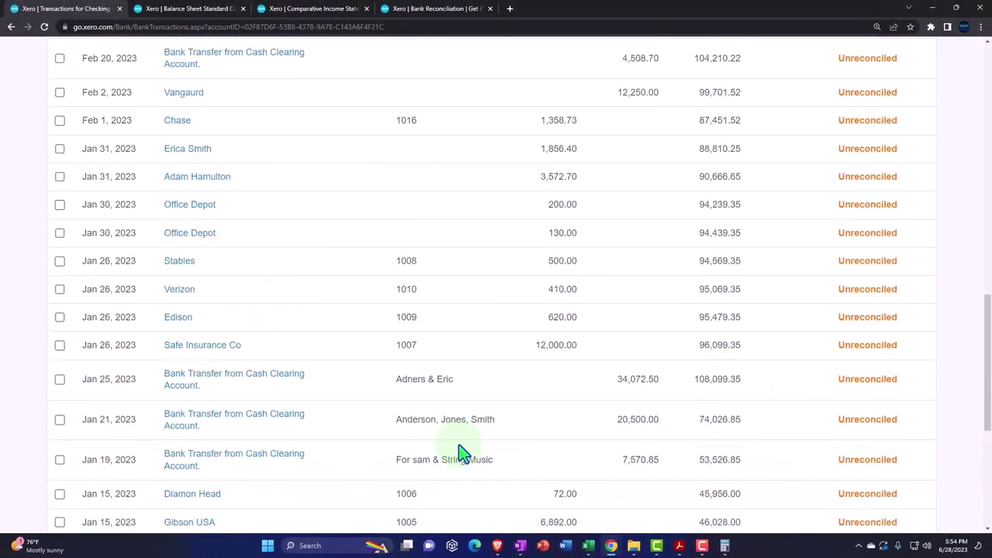
scroll(457, 449, up, 10)
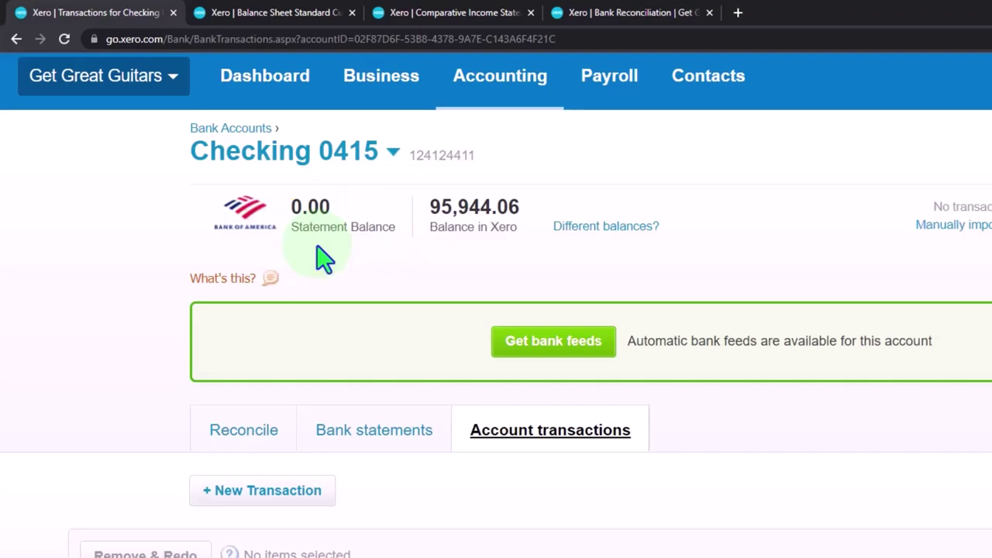
- Recheck the bank statement's January 1 balance and compare it with the December 31, 2022 beginning balance entry in Xero's transactions
key(alt+Tab)
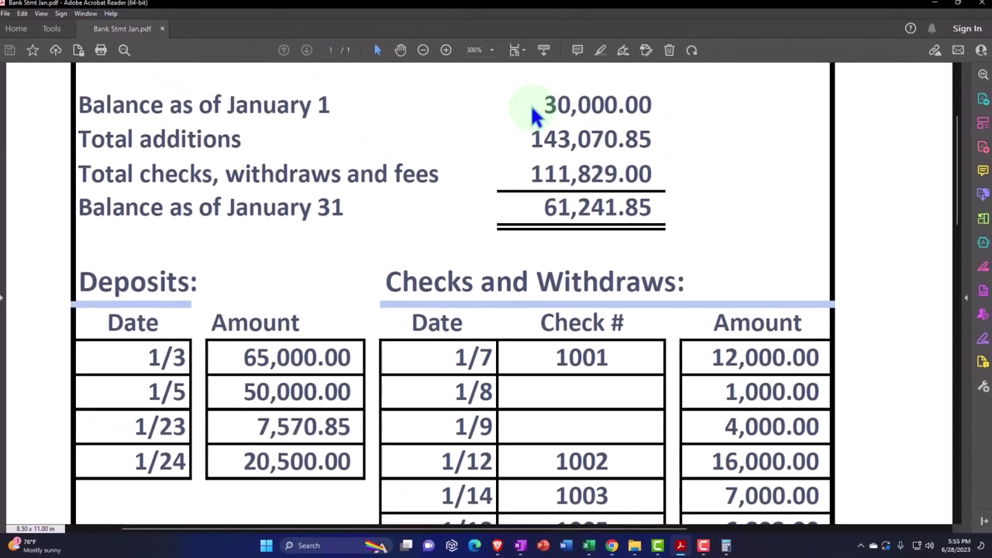
click(929, 14)
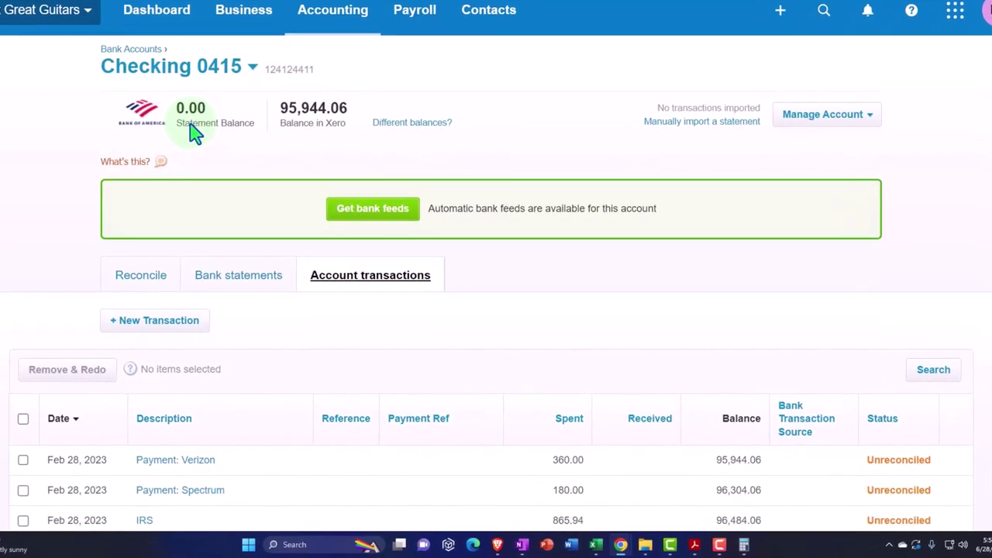
scroll(194, 133, down, 8)
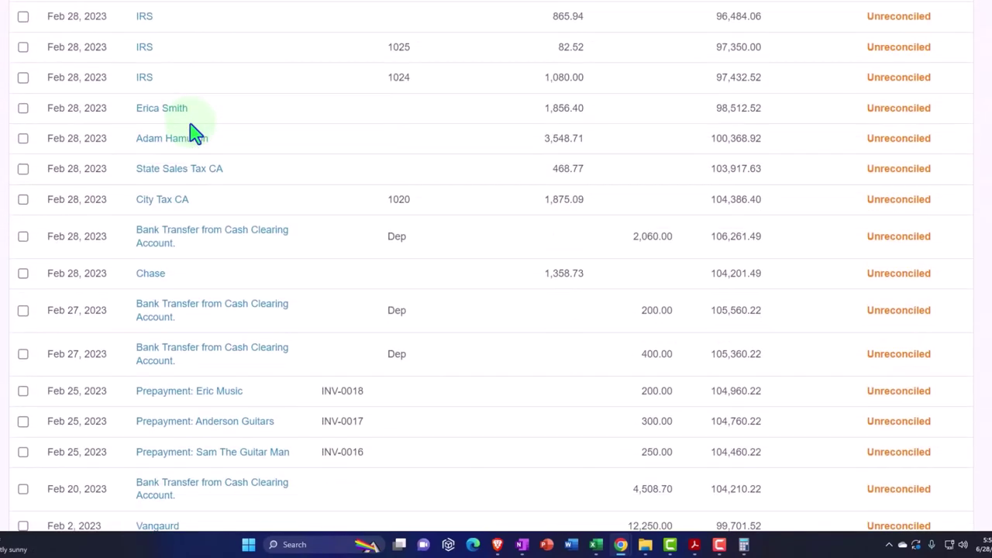
scroll(194, 134, down, 9)
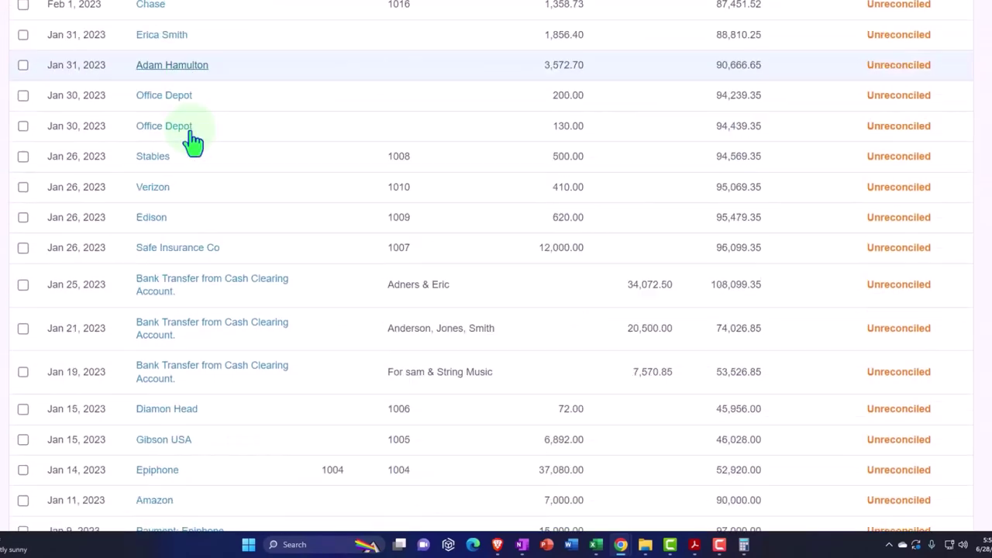
scroll(194, 142, down, 1)
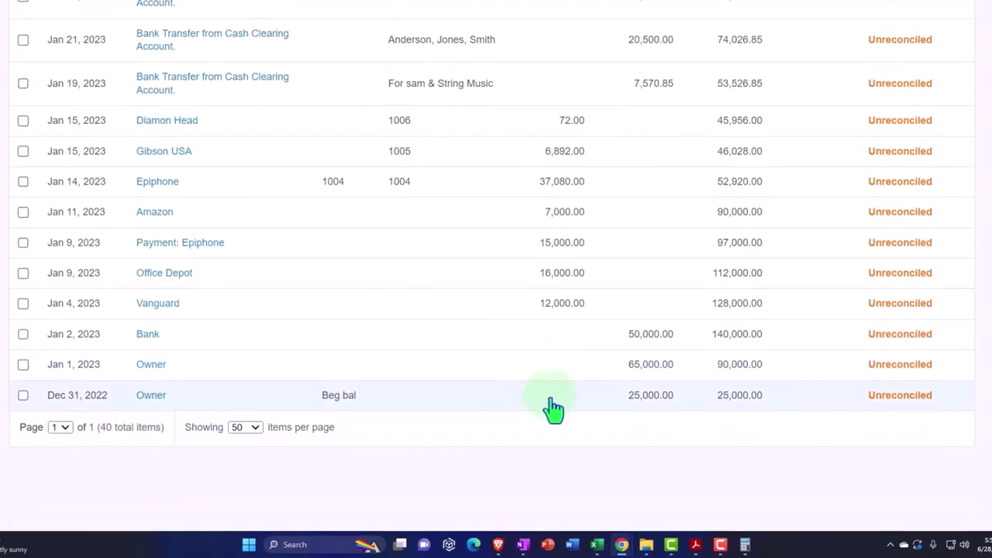